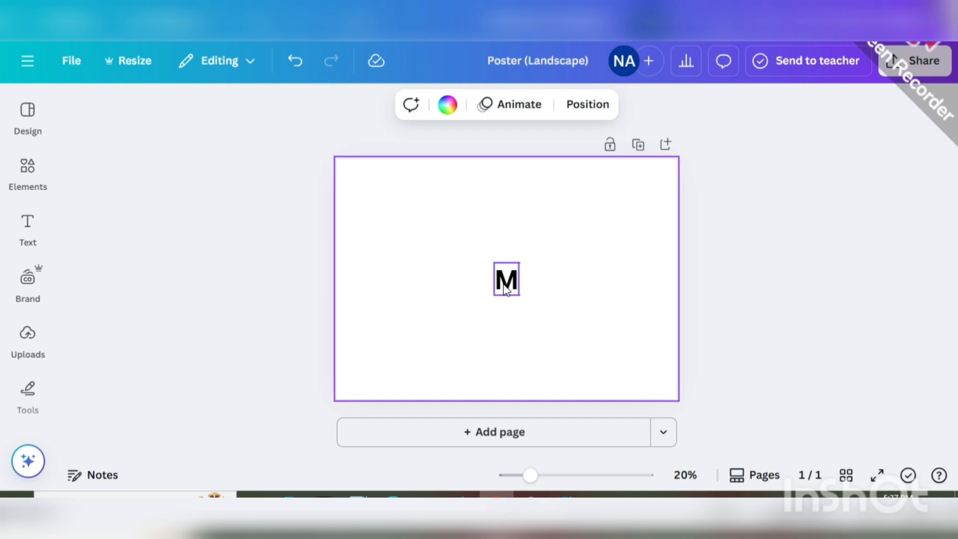
- Move the letter M to the page's upper-left area and duplicate it until there are six Ms
left_click_drag(507, 289, 388, 226)
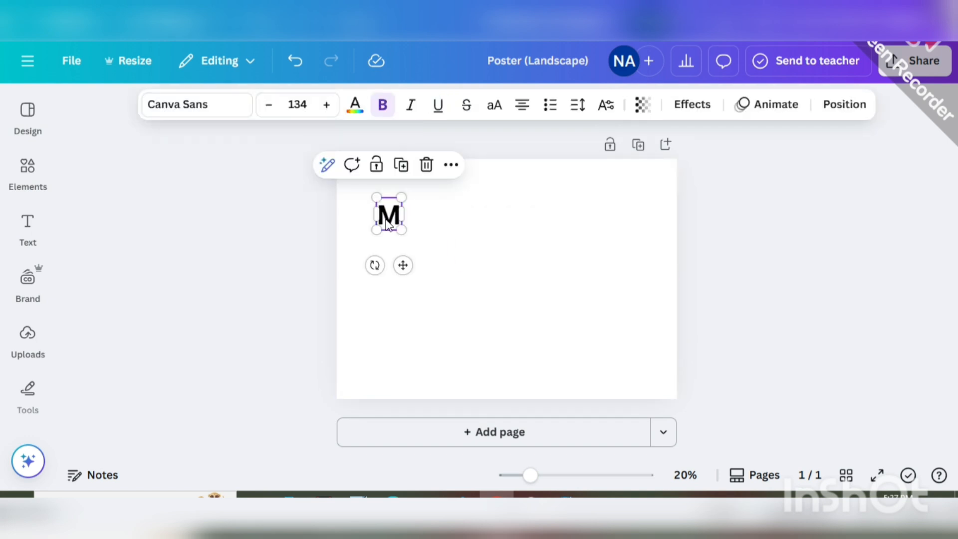
left_click(403, 166)
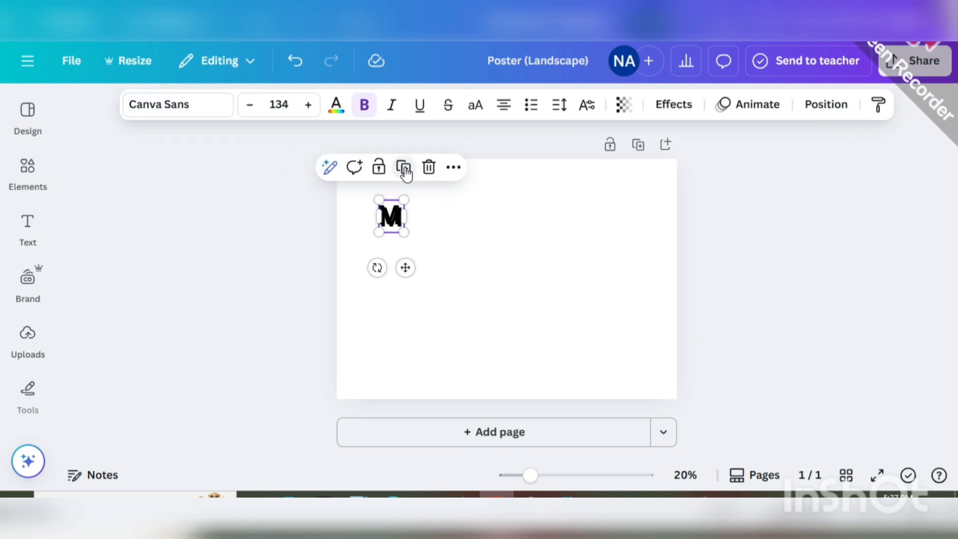
left_click(406, 169)
left_click(405, 171)
left_click(405, 175)
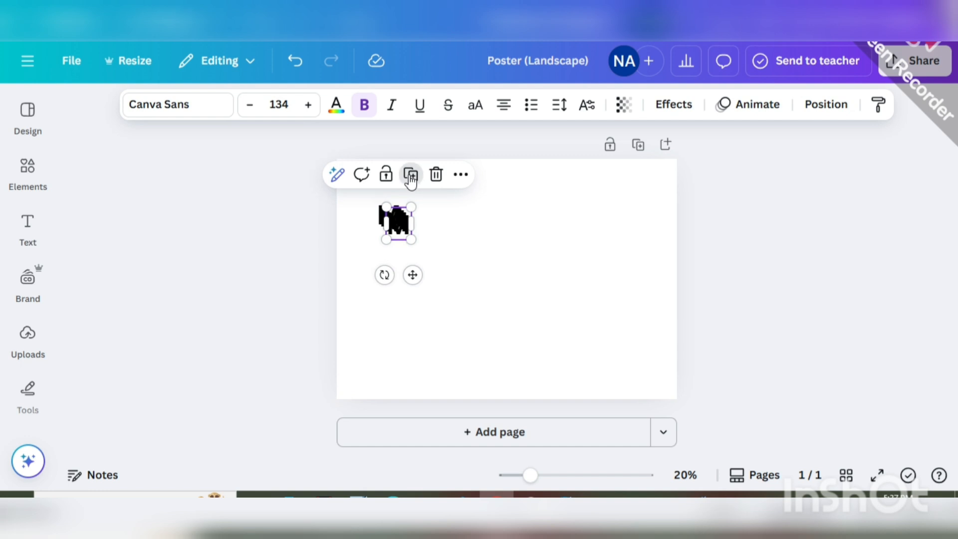
- Spread the stacked M copies into a single spaced row near the top of the page
left_click(470, 241)
left_click_drag(406, 229, 576, 210)
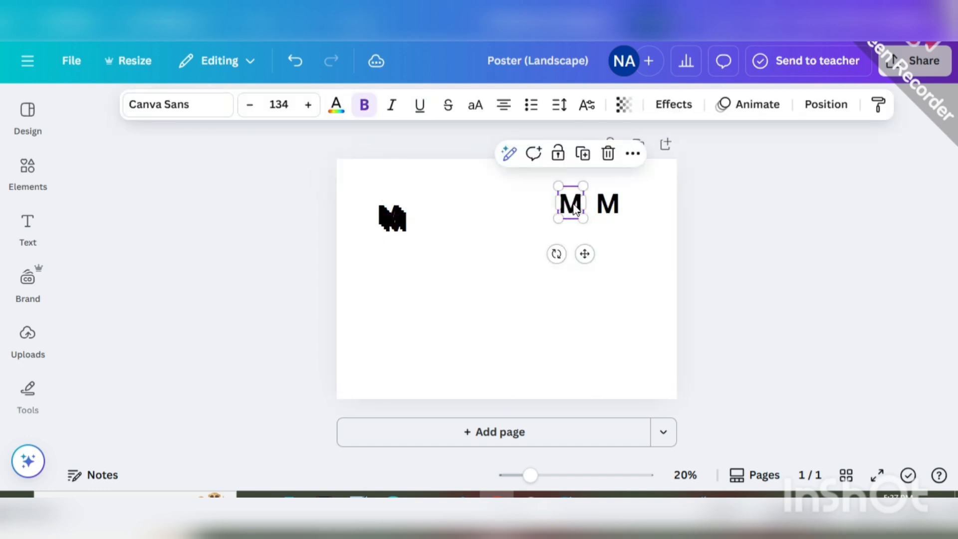
left_click(392, 219)
left_click_drag(392, 219, 405, 204)
left_click(469, 209)
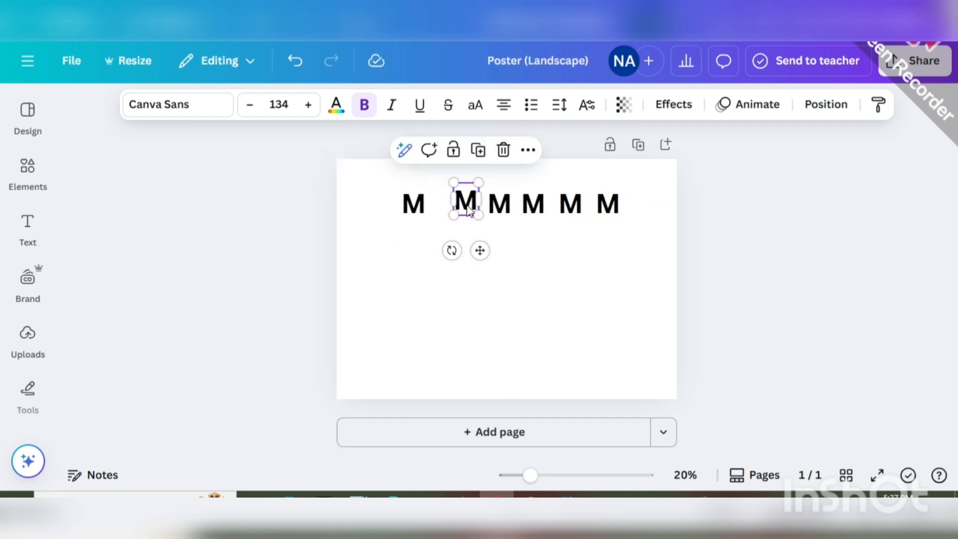
left_click_drag(468, 209, 451, 204)
- Change the second M to O, then shift the third M closer to it and change that letter to R
double_click(450, 202)
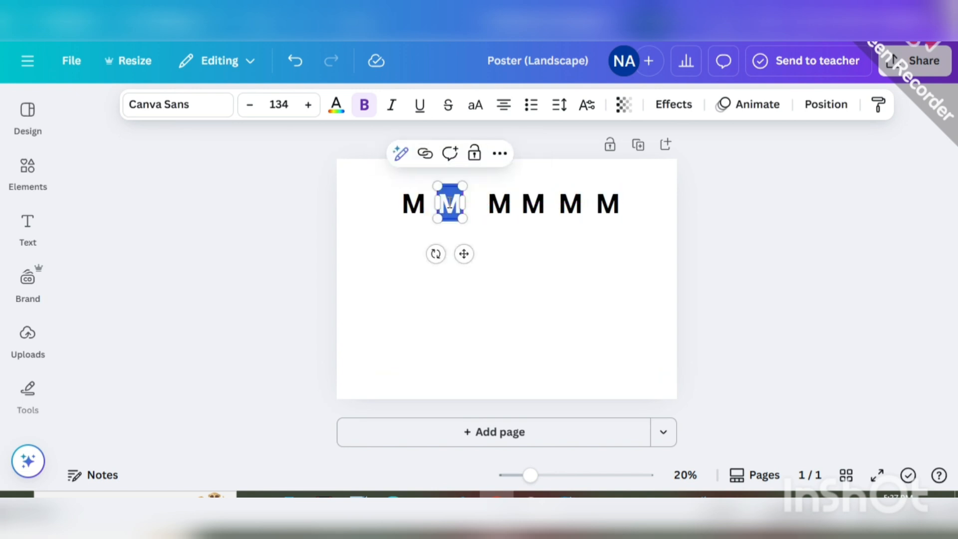
type("O")
left_click(500, 204)
left_click_drag(499, 204, 482, 200)
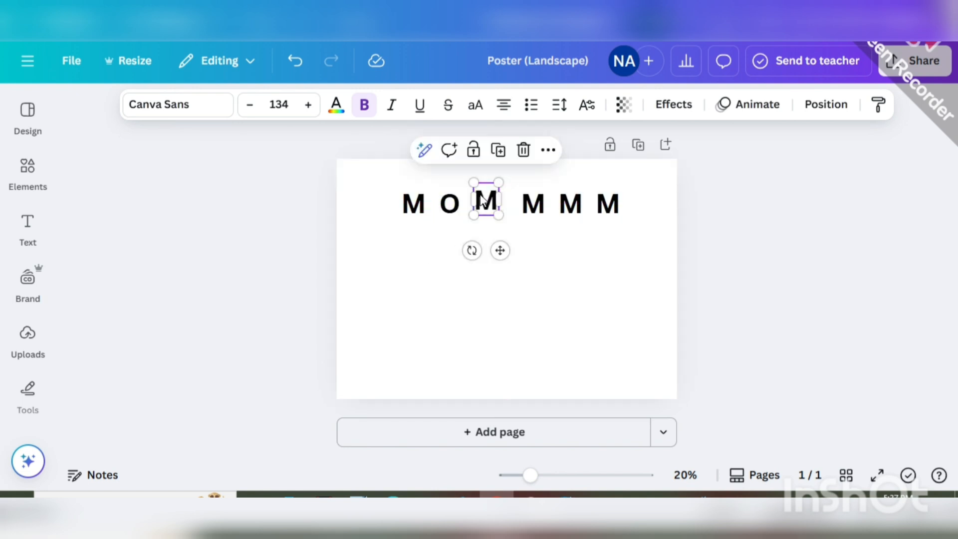
double_click(483, 199)
type("R")
- Replace the fourth, fifth and sixth letters in the row with N, I and N
left_click(530, 200)
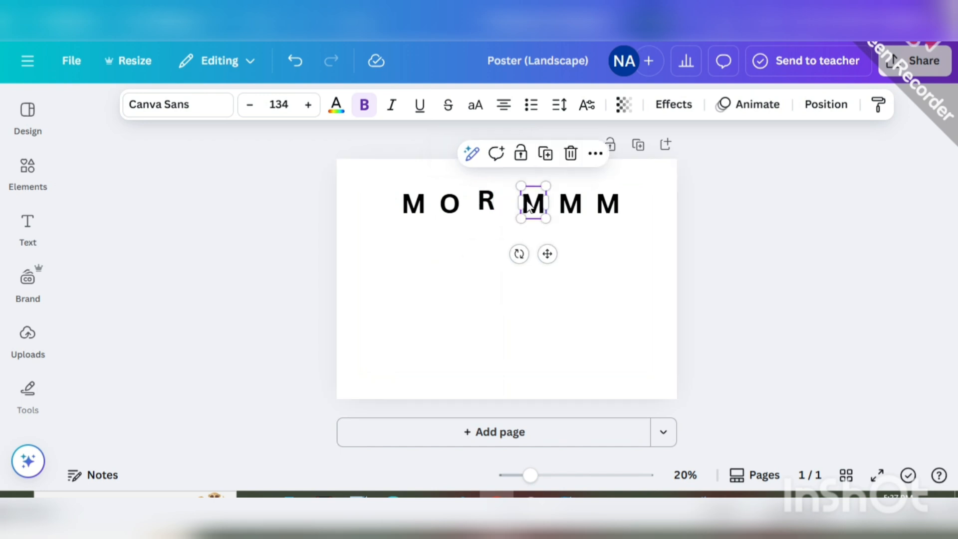
double_click(528, 201)
type("N")
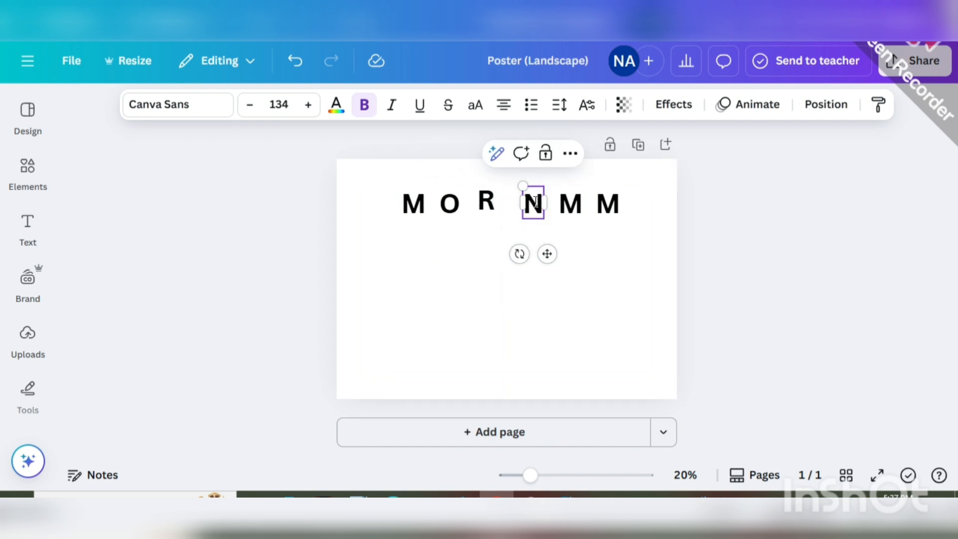
left_click(569, 204)
double_click(570, 204)
type("I")
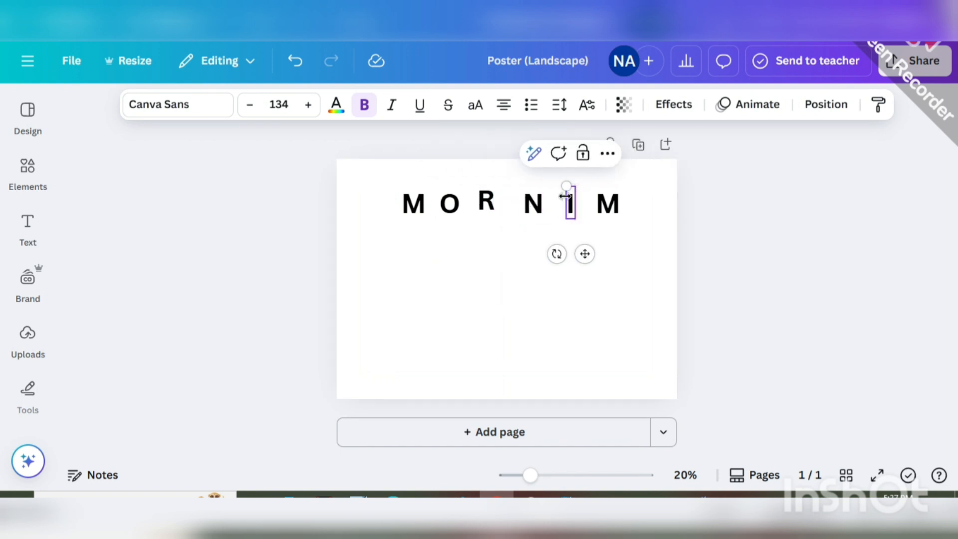
left_click(605, 204)
double_click(606, 204)
type("N")
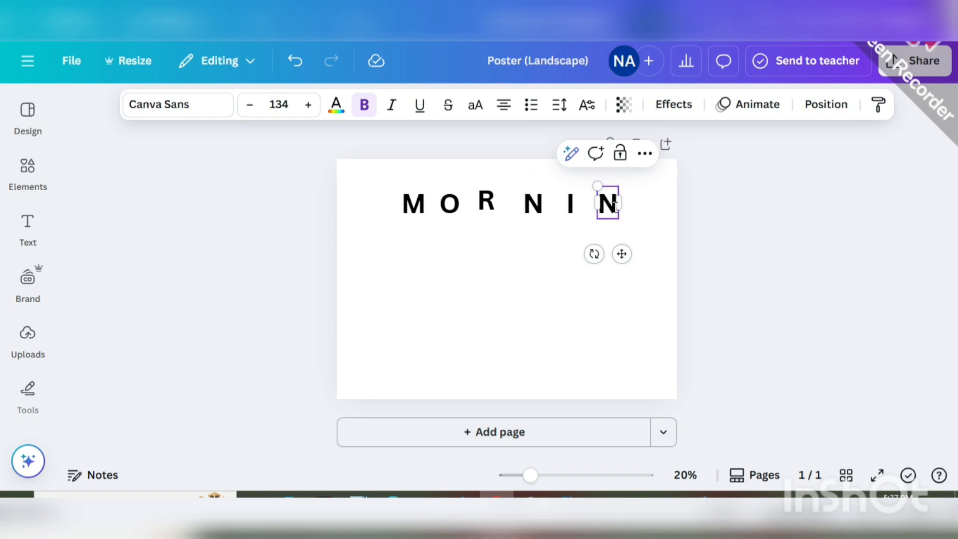
- Duplicate the last N beside itself and change the copy to G to complete MORNING
left_click(535, 255)
left_click(608, 210)
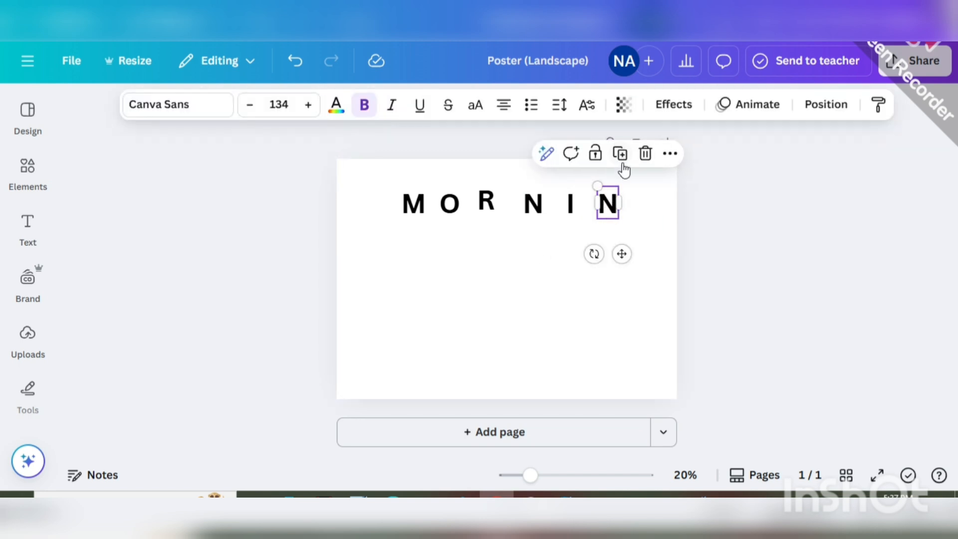
left_click(619, 154)
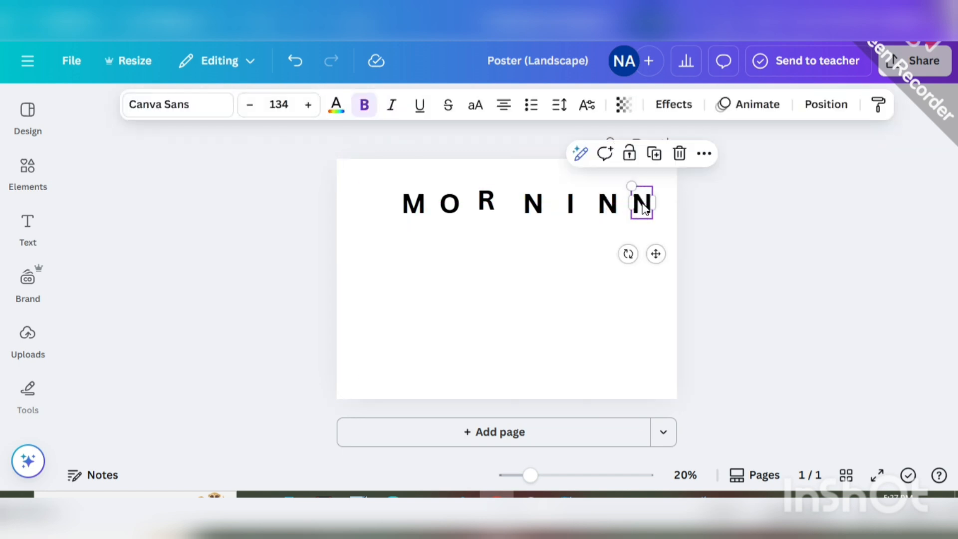
double_click(643, 203)
type("G")
left_click(593, 251)
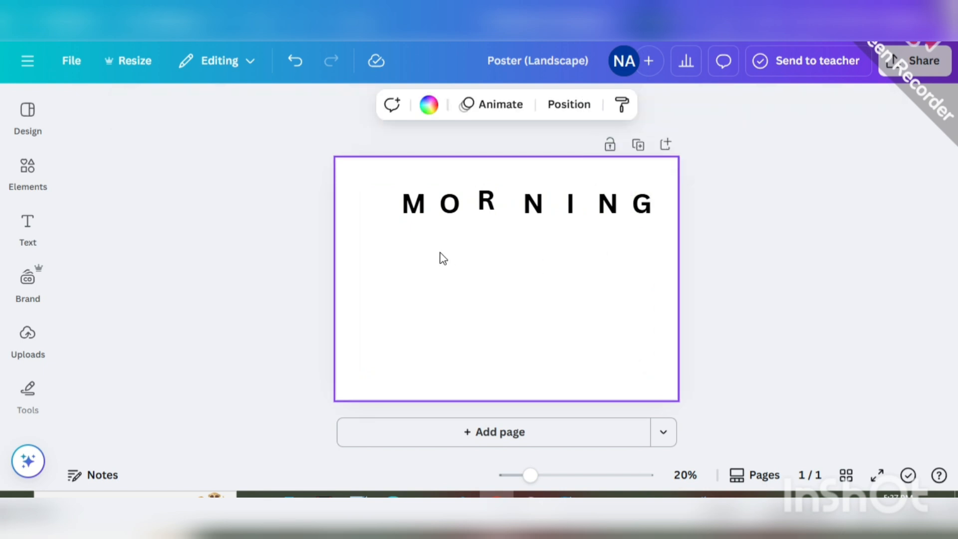
- Shift the M towards the page's left edge and bring O, R and the first N close behind it, setting O and N slightly lower
left_click(391, 202)
left_click_drag(391, 202, 372, 202)
left_click(449, 203)
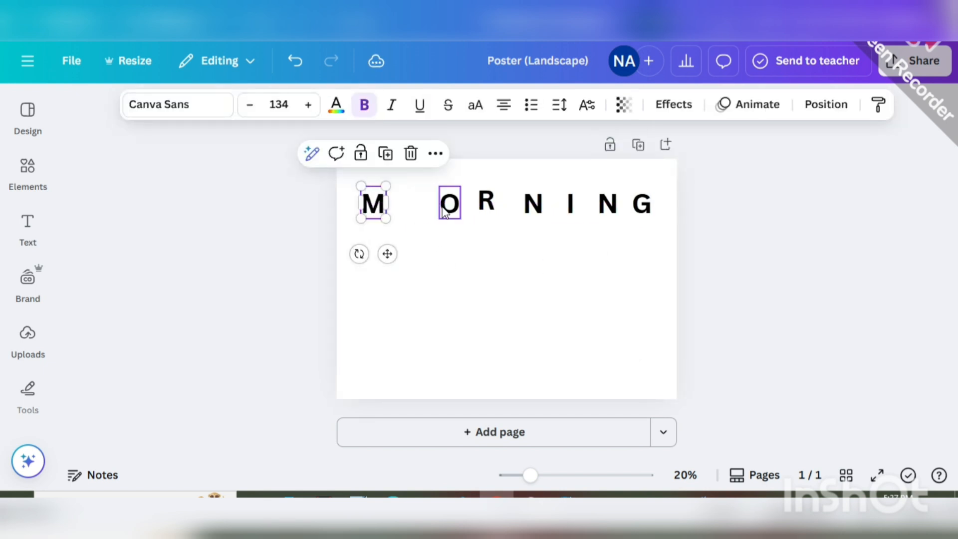
left_click_drag(449, 203, 404, 213)
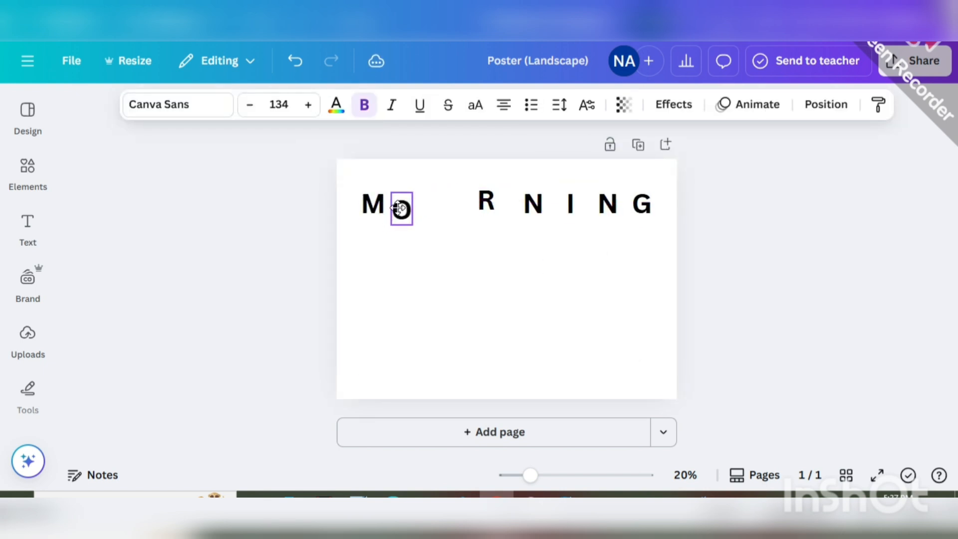
left_click(486, 200)
left_click_drag(487, 199, 425, 201)
left_click(533, 203)
left_click_drag(533, 203, 450, 209)
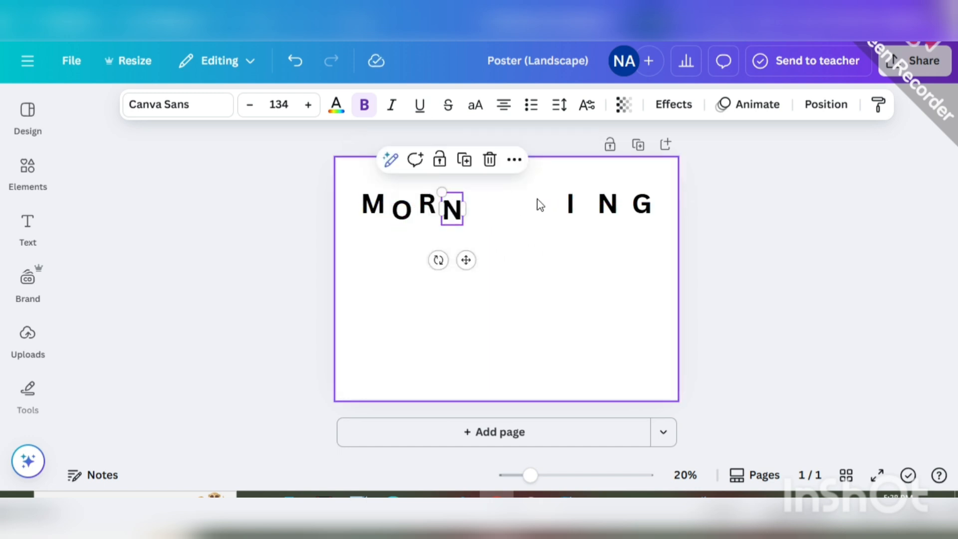
- Bring I, the second N and G close behind the other letters, with N slightly lower to continue the staggered pattern
left_click(570, 203)
left_click_drag(570, 203, 480, 209)
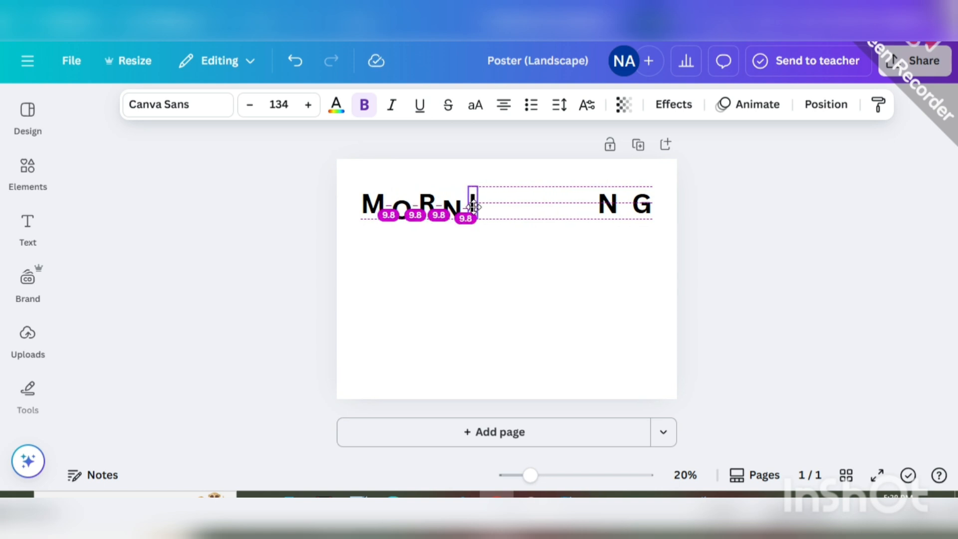
left_click_drag(474, 204, 474, 203)
left_click_drag(605, 205, 499, 208)
left_click_drag(642, 204, 519, 201)
left_click(552, 228)
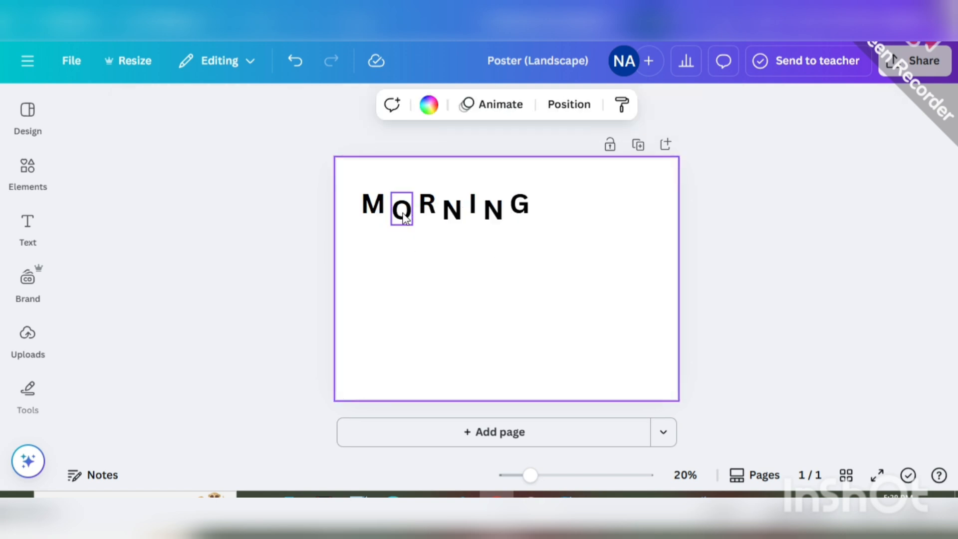
- Group all seven letters of MORNING and enlarge the group to font size 231 across the upper part of the page
left_click_drag(400, 207, 403, 209)
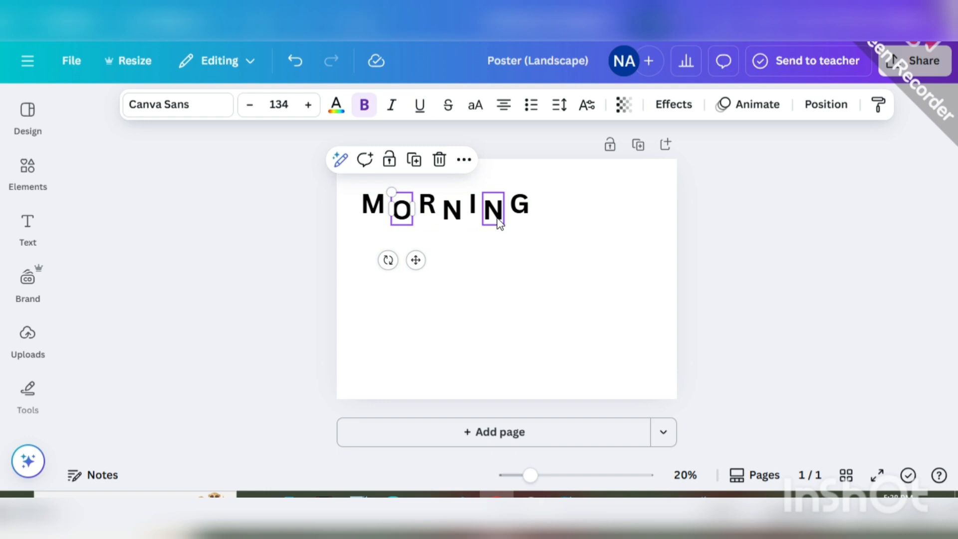
left_click(550, 220)
left_click_drag(358, 183, 642, 280)
left_click(414, 159)
left_click_drag(546, 254, 526, 231)
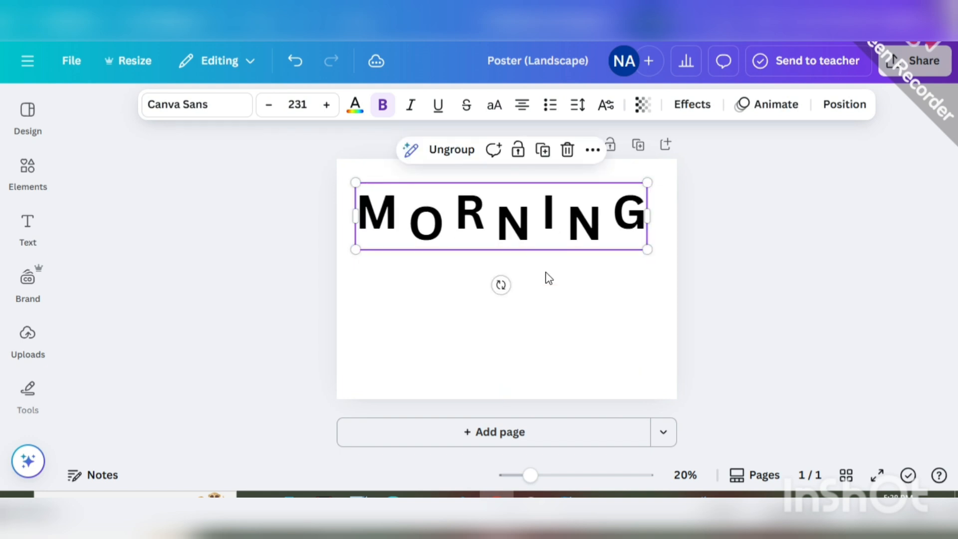
- Insert a black square from the shape elements and place it below the letter M
left_click_drag(532, 477, 543, 477)
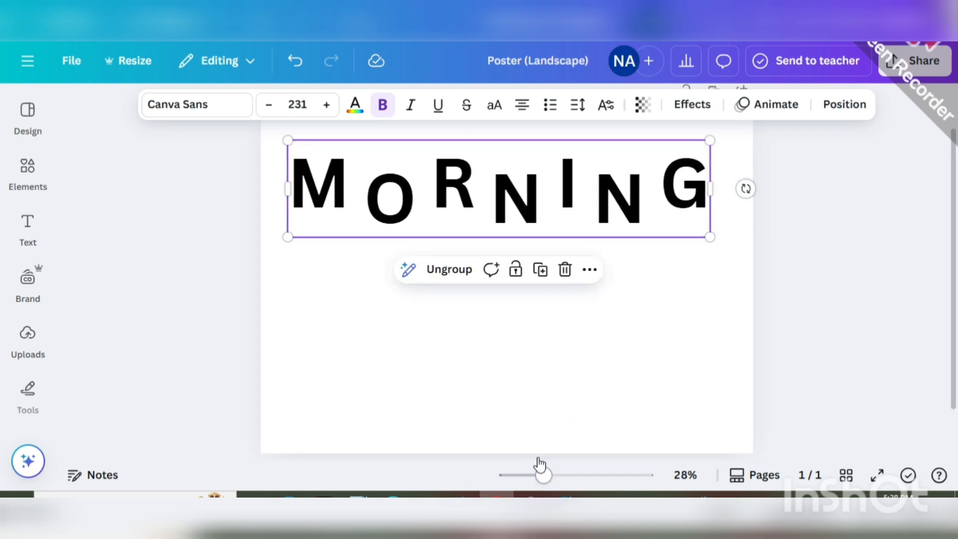
left_click(612, 333)
left_click(28, 169)
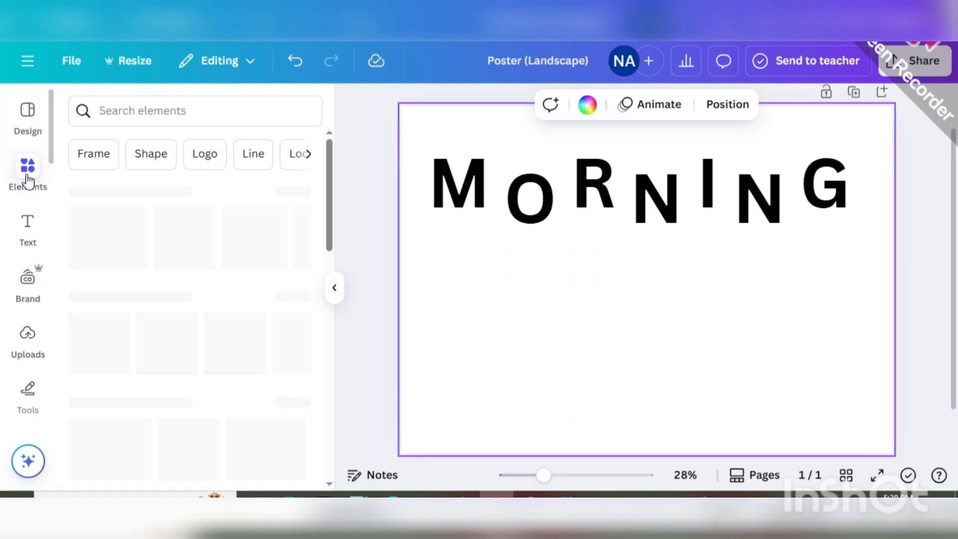
left_click(144, 154)
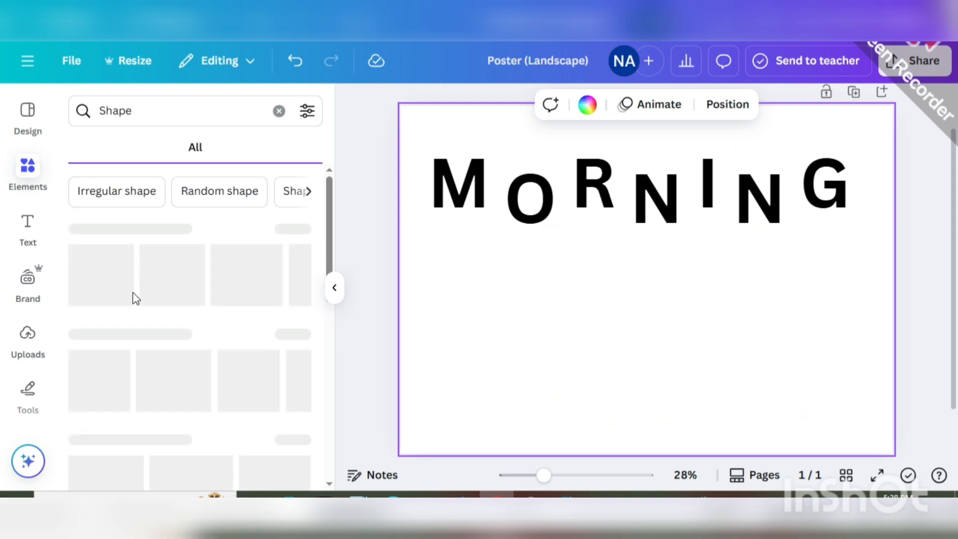
left_click(96, 275)
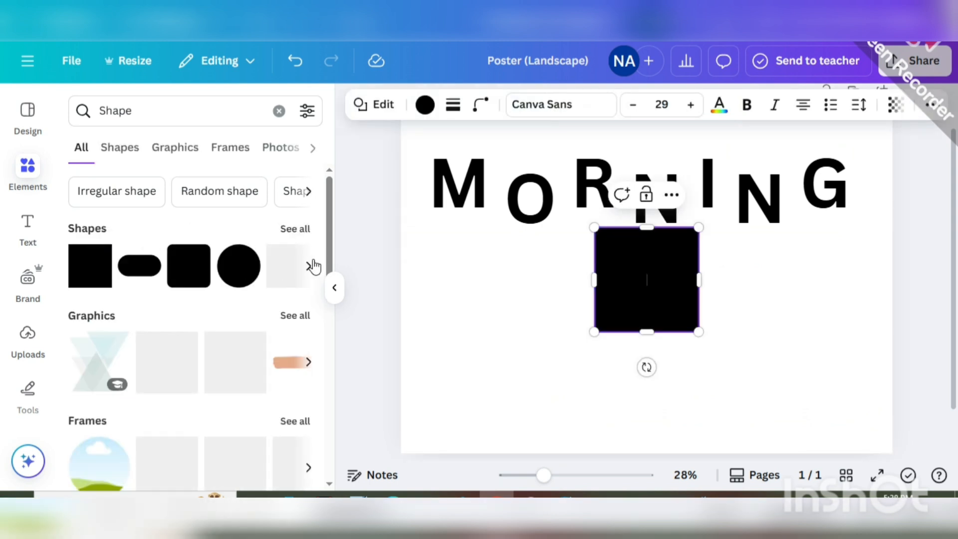
left_click(334, 289)
left_click_drag(492, 302, 334, 306)
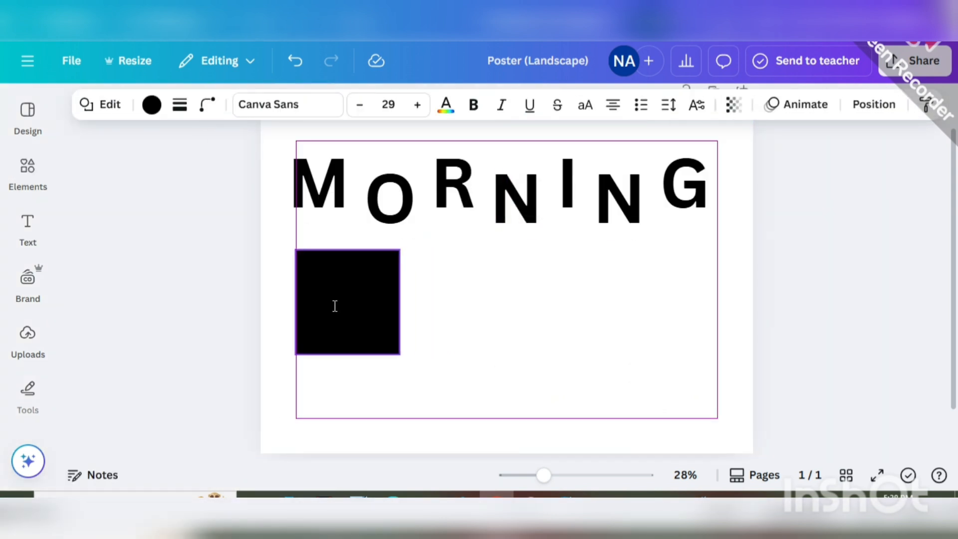
left_click_drag(544, 475, 560, 476)
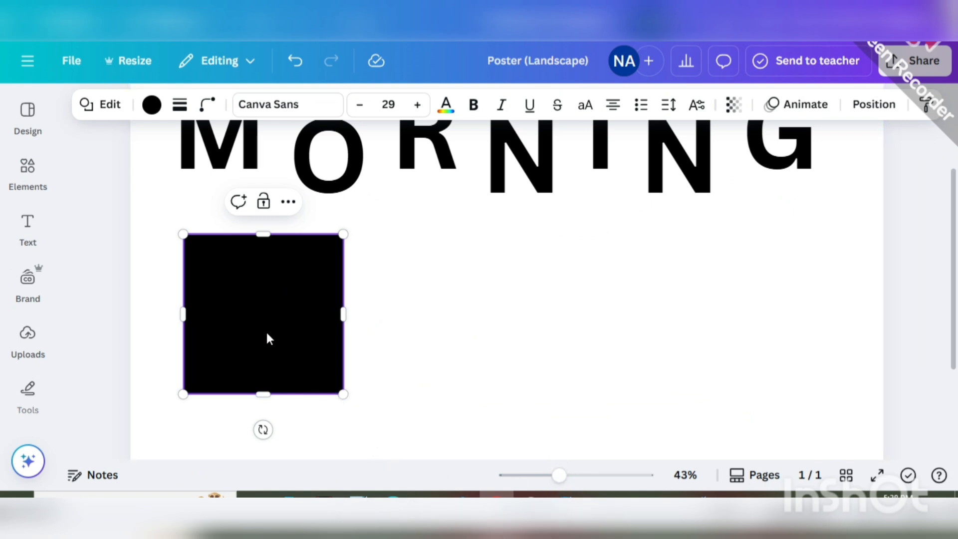
left_click_drag(268, 337, 255, 330)
scroll(284, 288, "up", 2)
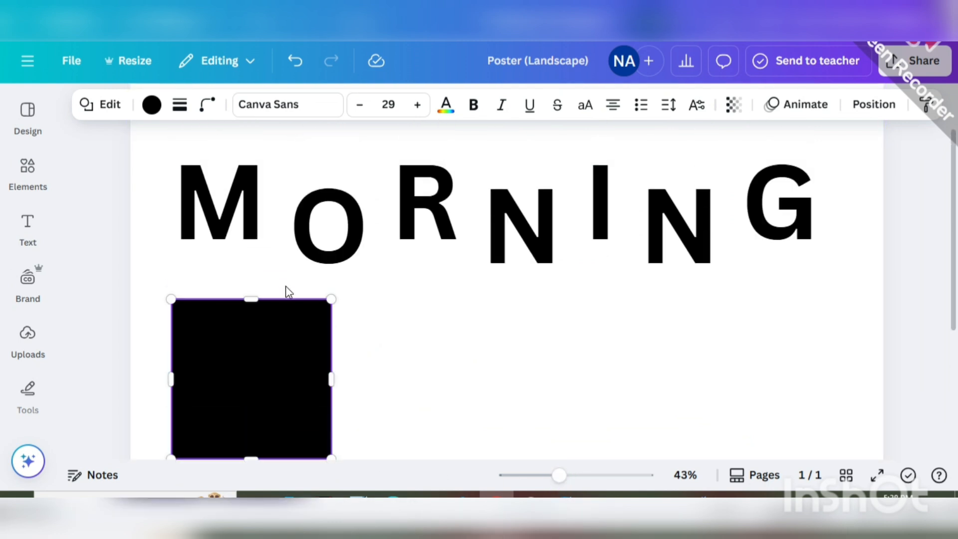
- Narrow the square to about half its width and position the resulting rectangle just beneath the M
left_click_drag(335, 381, 252, 380)
left_click(278, 350)
left_click_drag(217, 347, 229, 308)
- Duplicate the black rectangle twice and place the copies side by side beneath the O and the R
key("ctrl+d")
left_click_drag(328, 334, 361, 341)
left_click(335, 242)
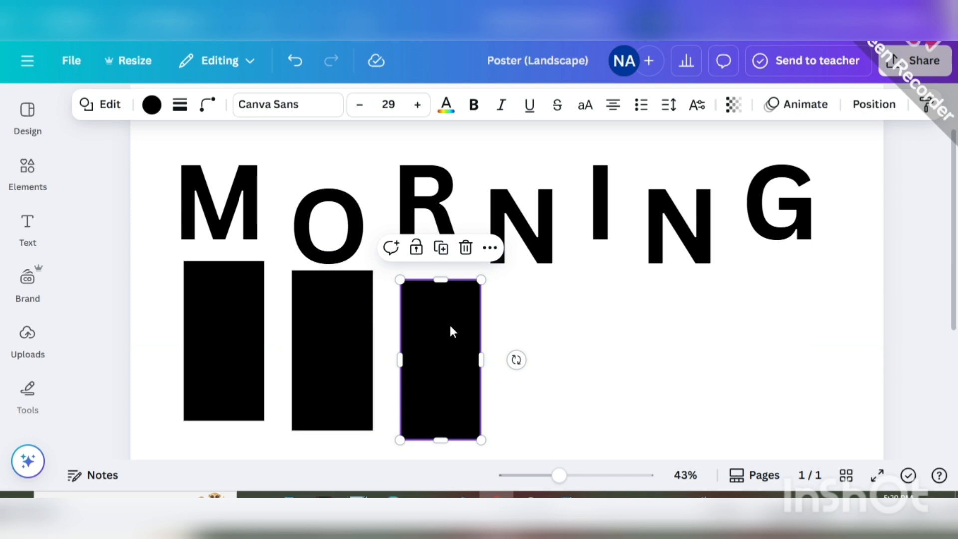
left_click_drag(451, 332, 440, 314)
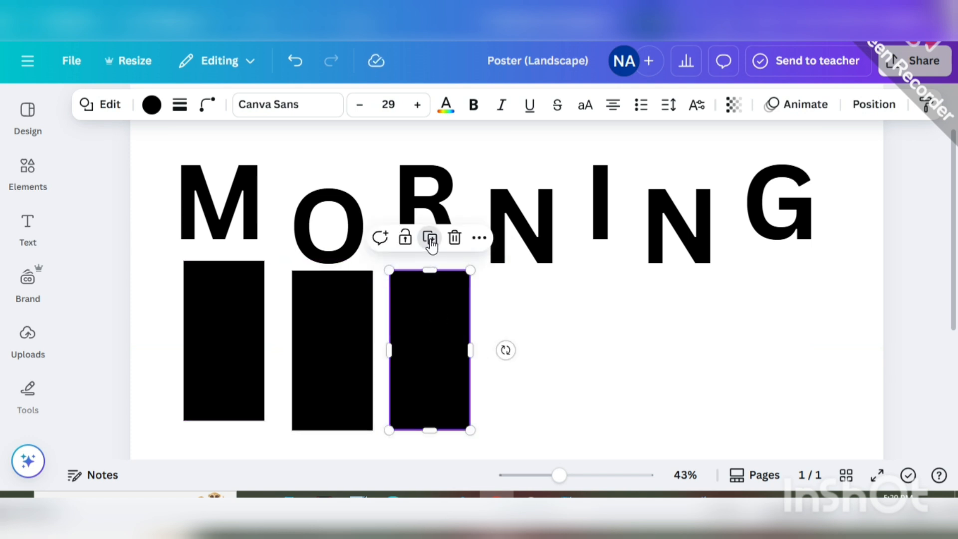
- Duplicate the third rectangle in evenly spaced steps across the page until seven rectangles stand below the letters
left_click(430, 238)
left_click(527, 238)
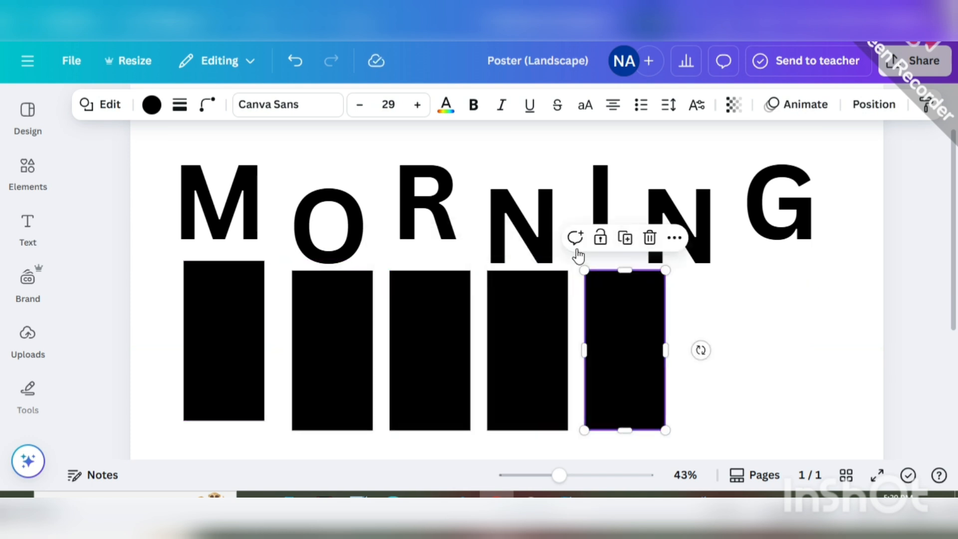
left_click(625, 238)
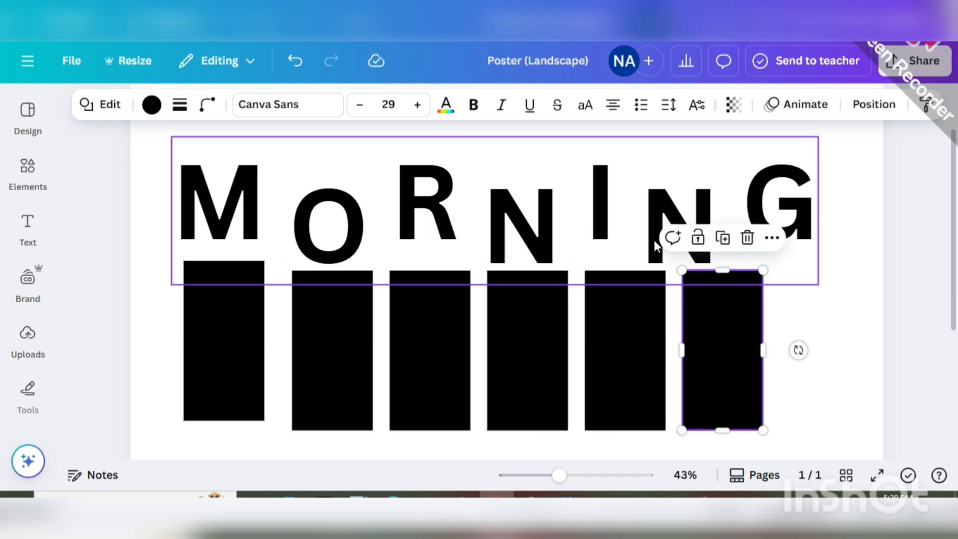
left_click(724, 239)
left_click(175, 364)
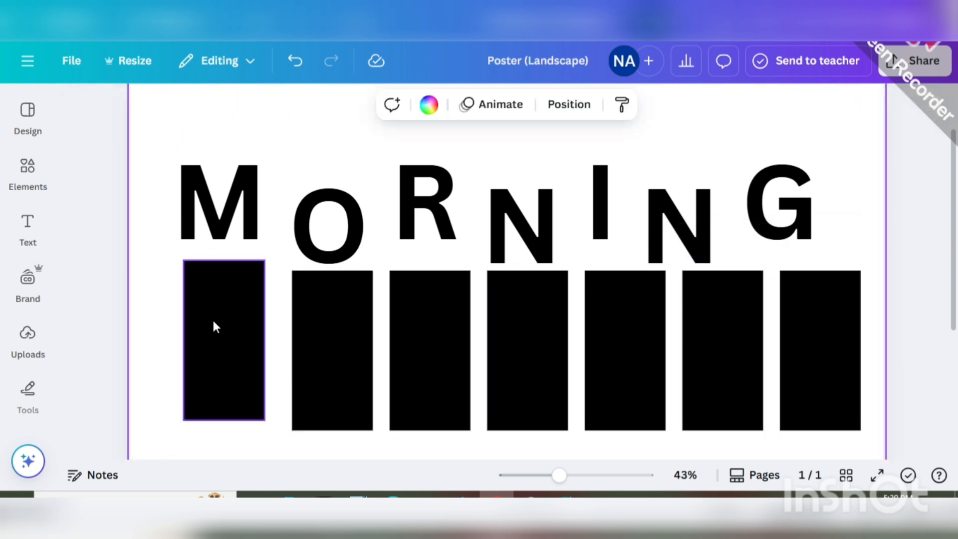
- Move the first rectangle up so that it sits directly against the base of the M
mouse_move(215, 327)
left_mouse_down()
mouse_move(205, 309)
mouse_move(216, 309)
left_mouse_up()
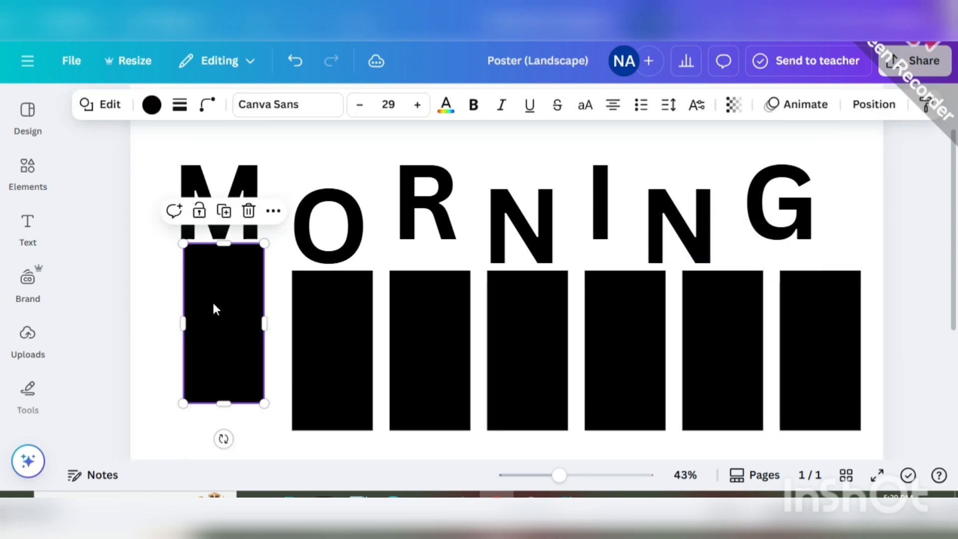
left_click_drag(558, 480, 566, 481)
left_click_drag(134, 292, 129, 289)
left_click_drag(224, 327, 222, 339)
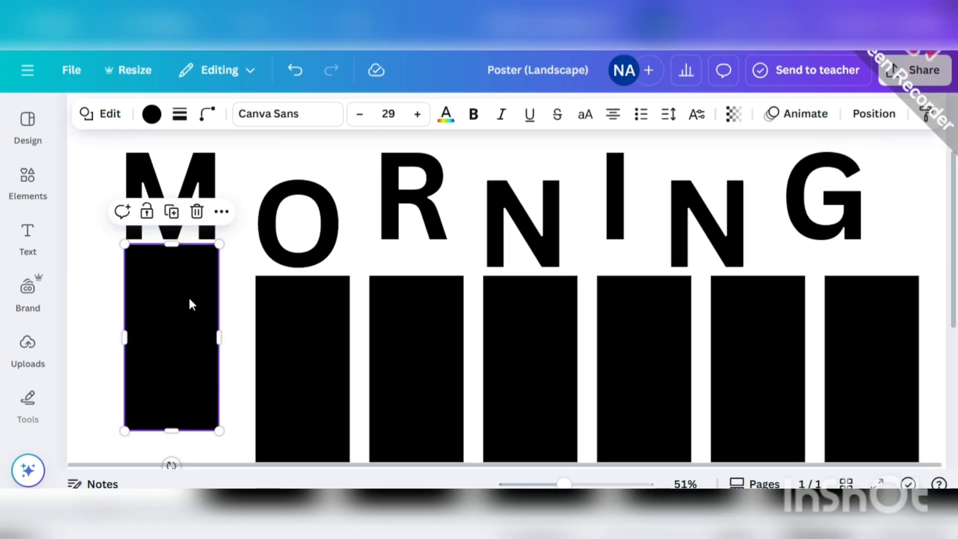
- Raise the first rectangle until it overlaps the base of the M and narrow it to the letter's width
left_click_drag(191, 304, 190, 287)
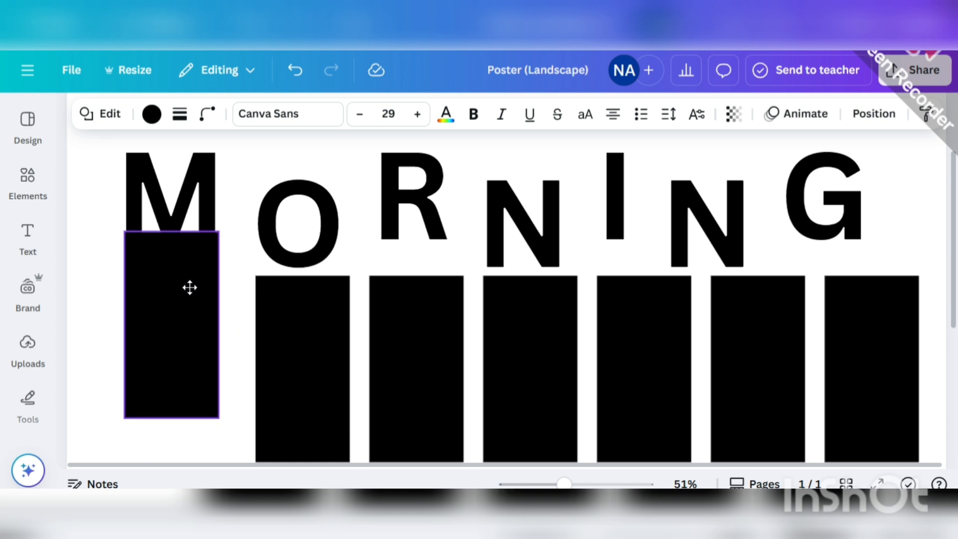
left_click_drag(122, 323, 122, 324)
left_click_drag(215, 326, 212, 325)
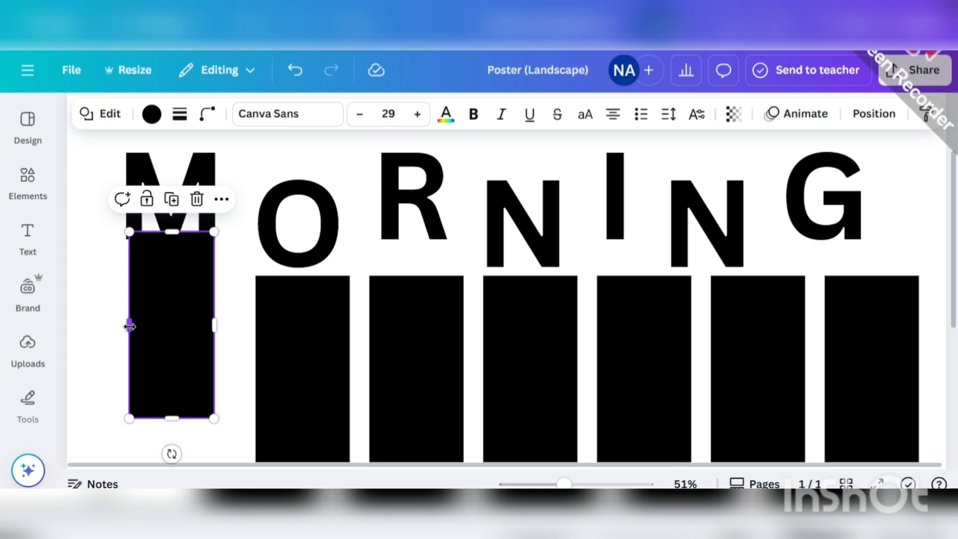
left_click_drag(129, 326, 154, 309)
left_click_drag(209, 321, 167, 302)
left_click(213, 290)
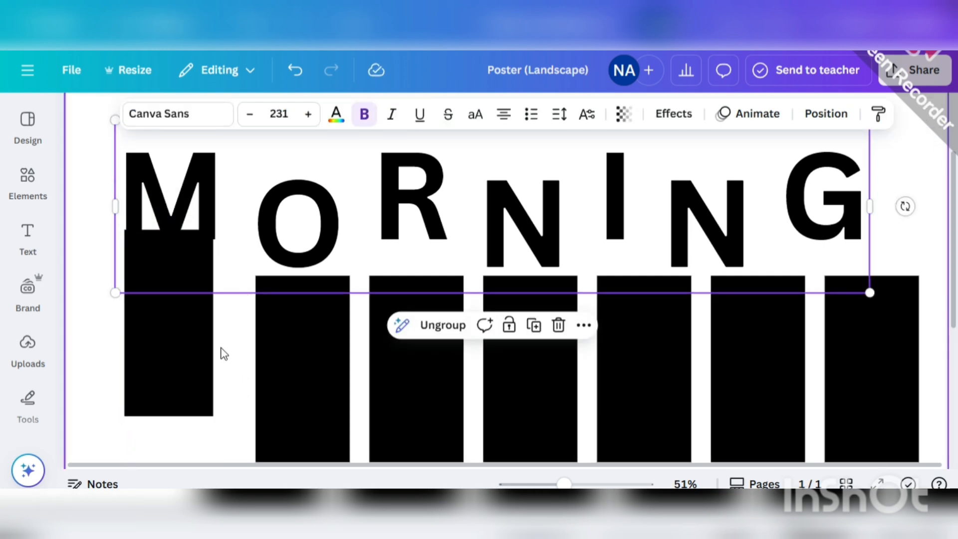
left_click(167, 299)
- Move the second rectangle up against the O and narrow it from both sides until it is slimmer than the letter
left_click_drag(292, 330, 288, 308)
left_click_drag(253, 336, 269, 334)
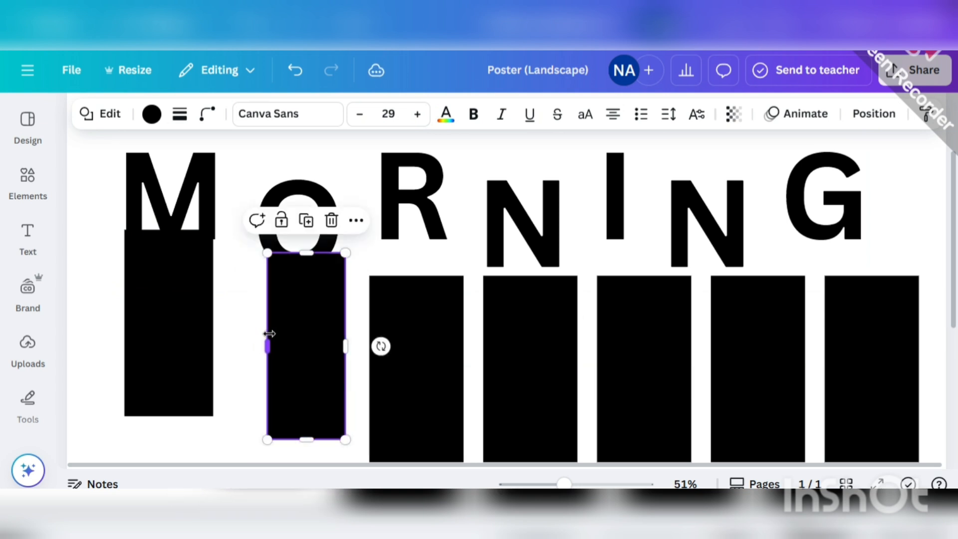
left_click_drag(346, 349, 331, 347)
left_click(352, 289)
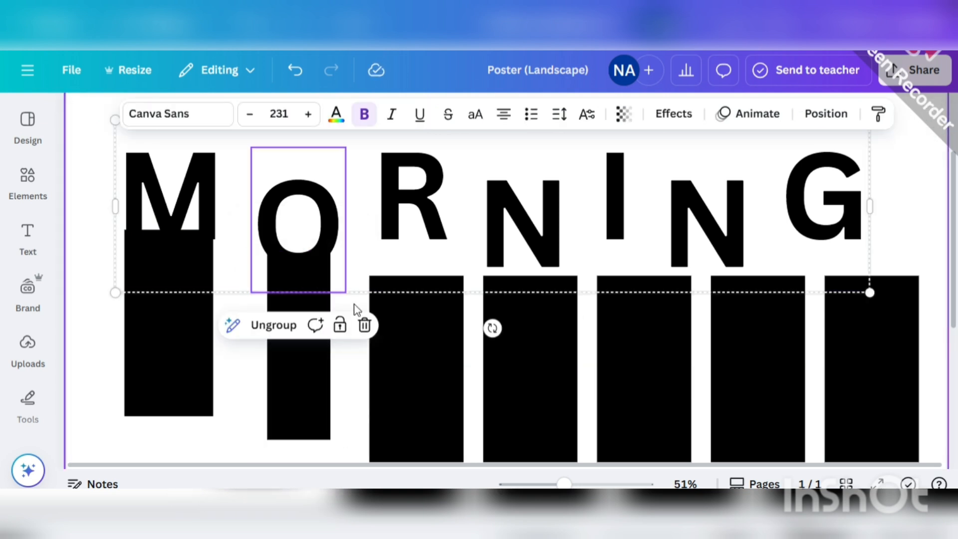
- Raise the third rectangle to the base of the R and narrow it to the letter's width, about 45.2 wide
left_click_drag(423, 341, 421, 301)
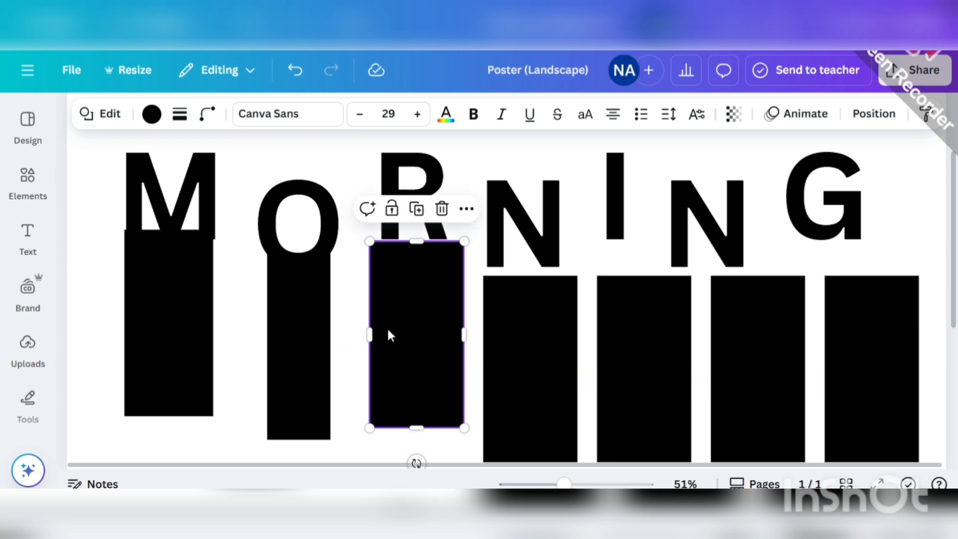
left_click_drag(370, 333, 378, 329)
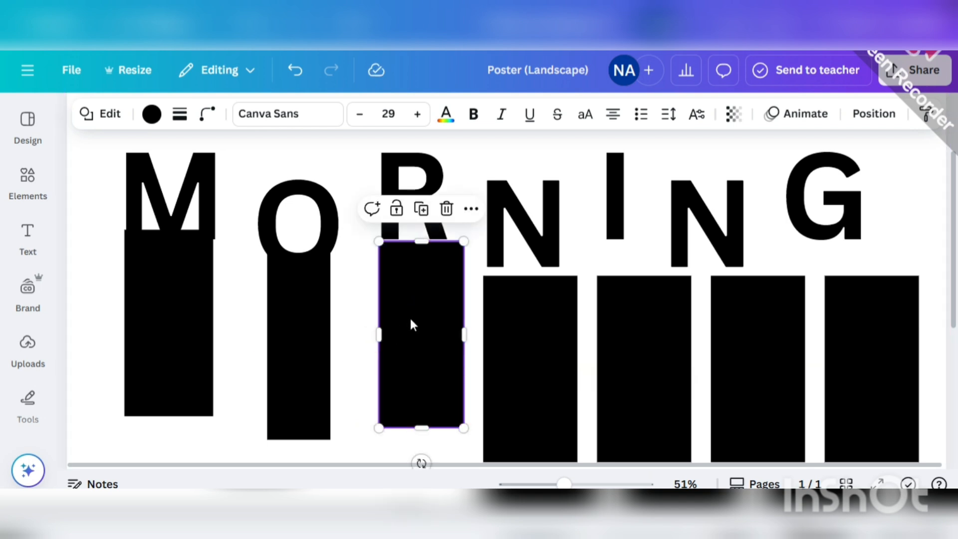
left_click_drag(464, 328, 445, 330)
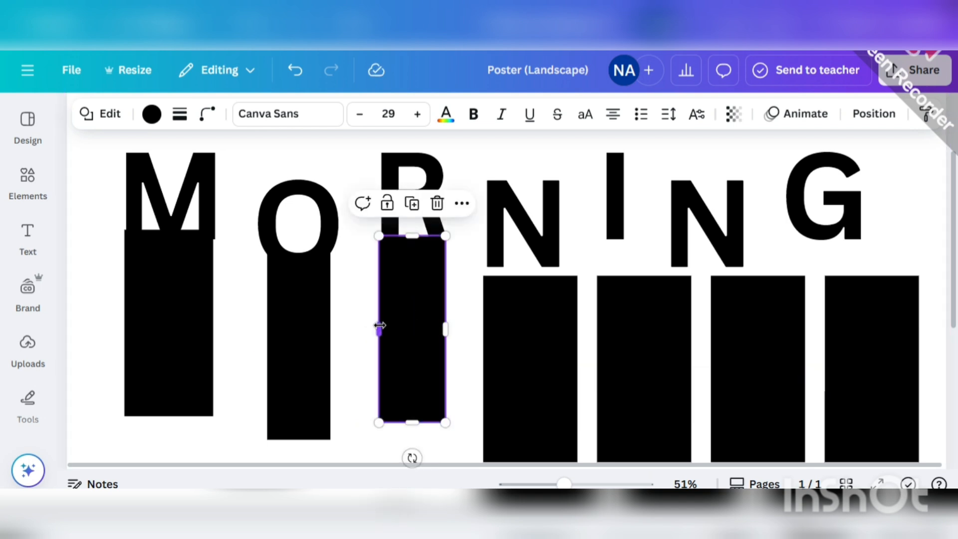
left_click_drag(380, 325, 381, 325)
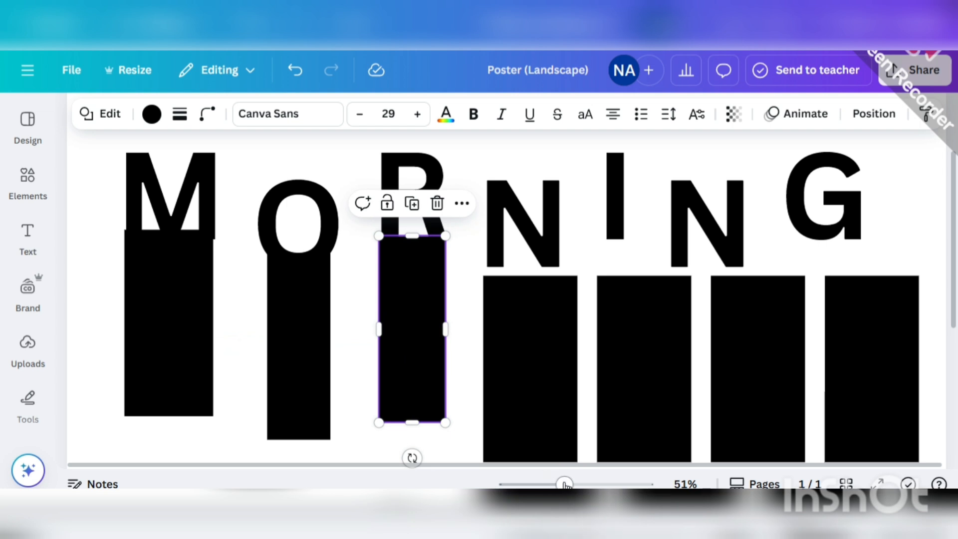
left_click_drag(573, 483, 576, 483)
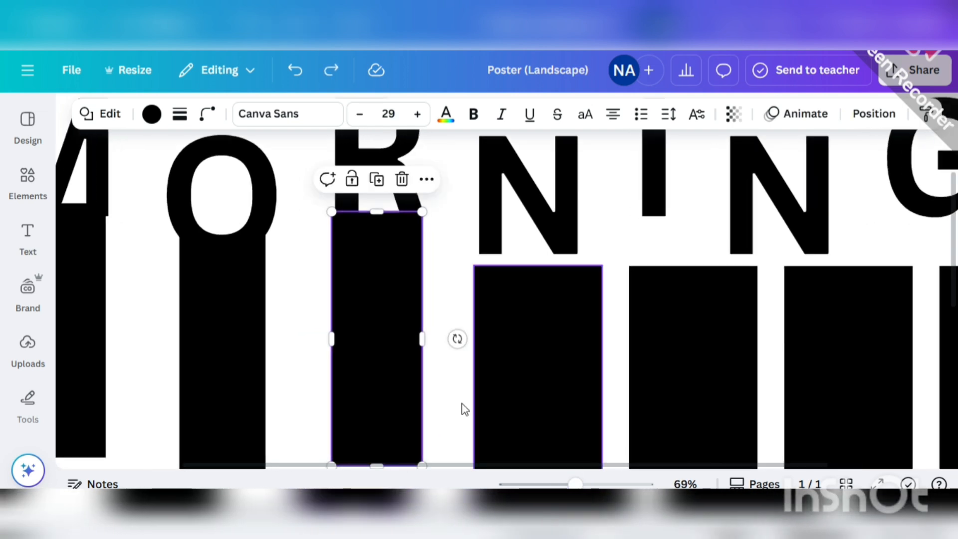
left_click_drag(337, 331, 337, 329)
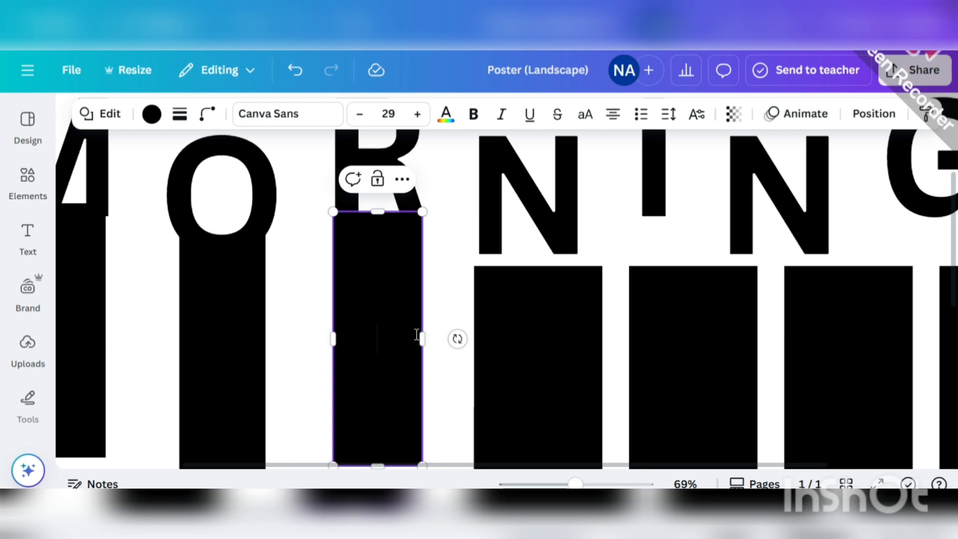
left_click_drag(424, 338, 425, 338)
double_click(406, 314)
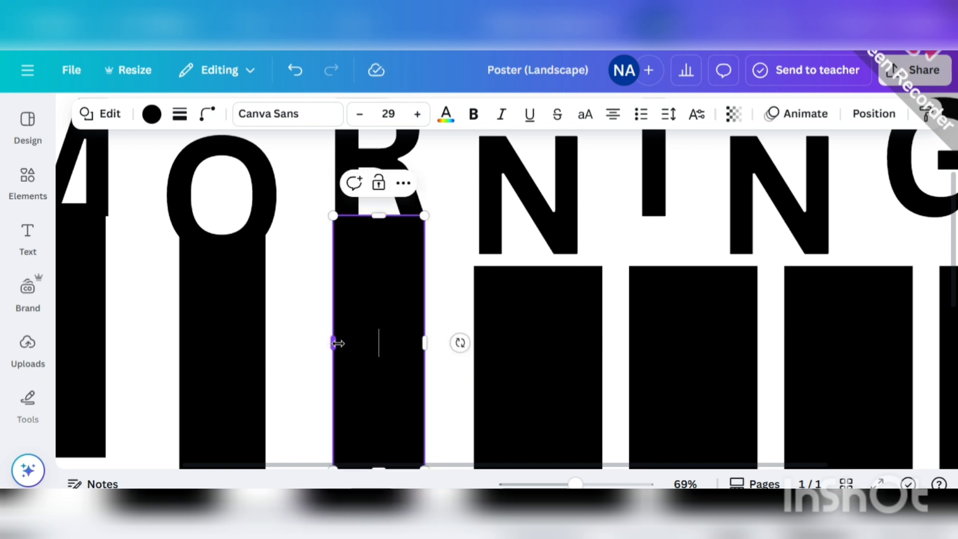
left_click_drag(338, 344, 336, 341)
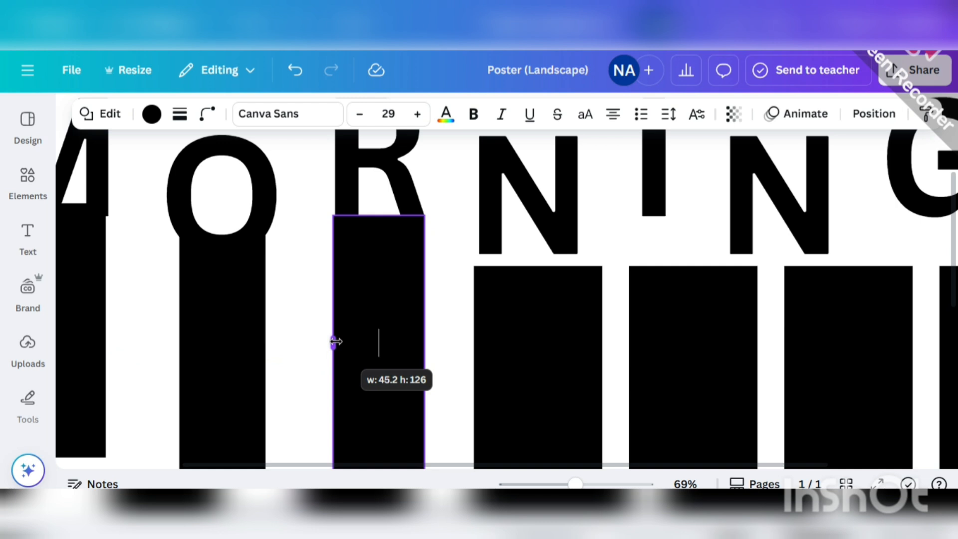
left_click(449, 246)
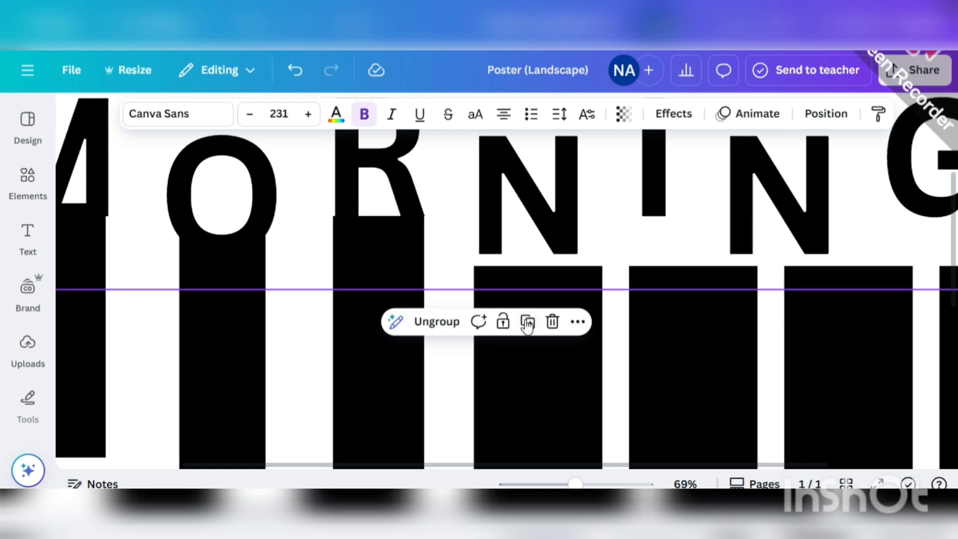
- Raise the fourth rectangle until it overlaps the first N's base and trim both sides to the letter's width
left_click(532, 392)
left_click_drag(532, 392, 539, 359)
left_click_drag(602, 367, 577, 370)
left_click_drag(473, 364, 479, 362)
left_click(622, 336)
- Narrow the fifth rectangle to the thickness of the I and align it directly beneath that letter, overlapping its base
left_click(720, 360)
left_click_drag(720, 360, 683, 300)
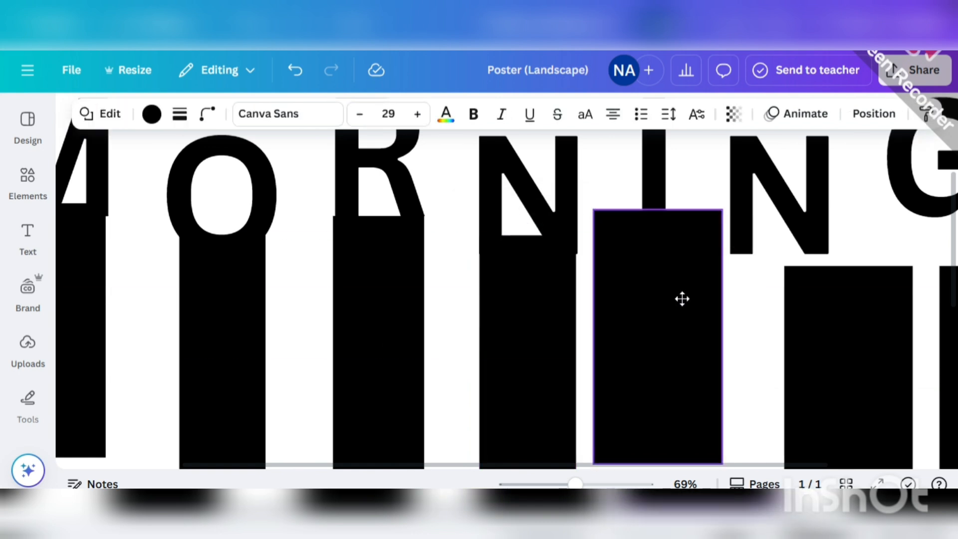
left_click_drag(725, 340, 631, 335)
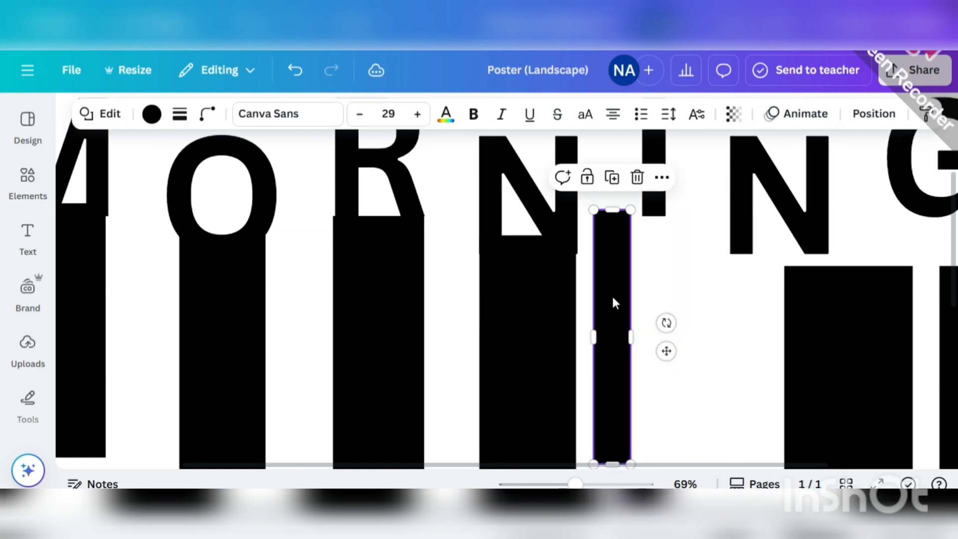
left_click_drag(616, 301, 655, 287)
left_click_drag(672, 337, 643, 326)
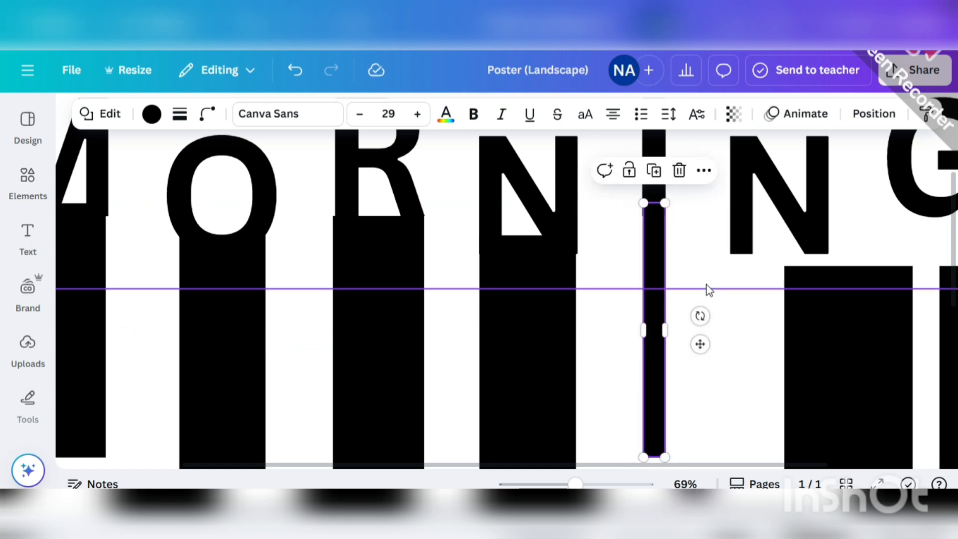
- Delete the sixth rectangle and replace it with a duplicate of the first N's rectangle placed beneath the second N
left_click_drag(808, 349, 736, 355)
key("Delete")
left_click(533, 315)
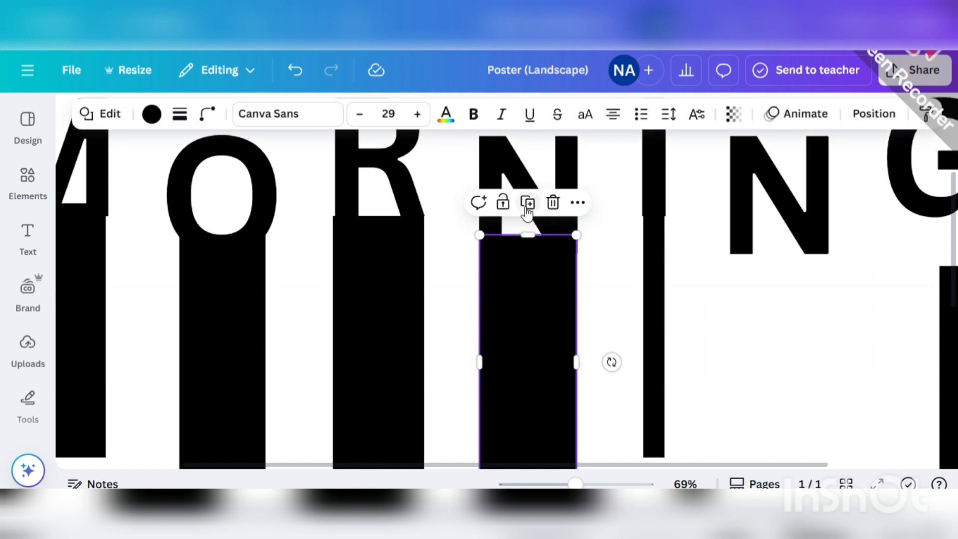
left_click(528, 207)
left_click_drag(539, 314, 783, 304)
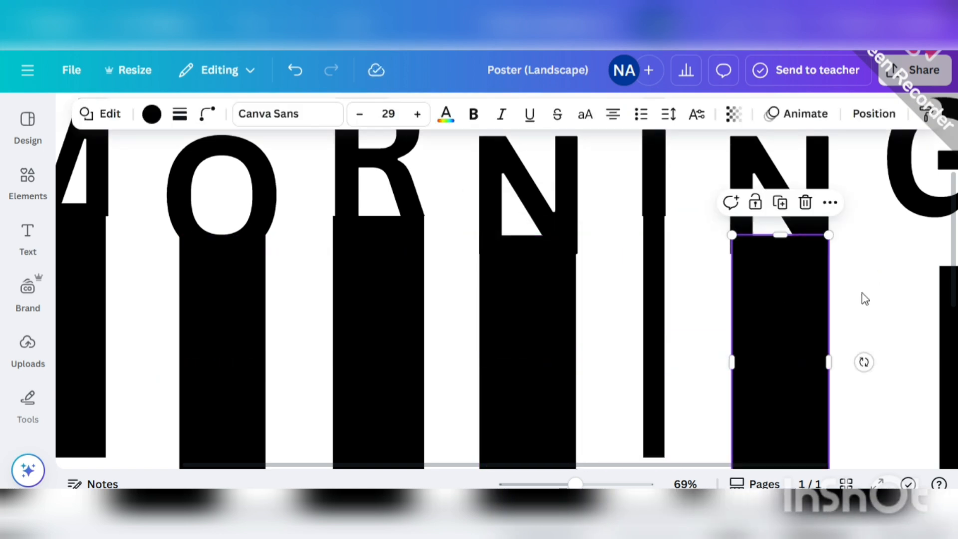
left_click(862, 298)
- Raise the seventh rectangle to the G, narrow it to fit beneath the letter, and lower its upper edge slightly
left_click_drag(599, 465, 737, 452)
left_click_drag(819, 383, 758, 335)
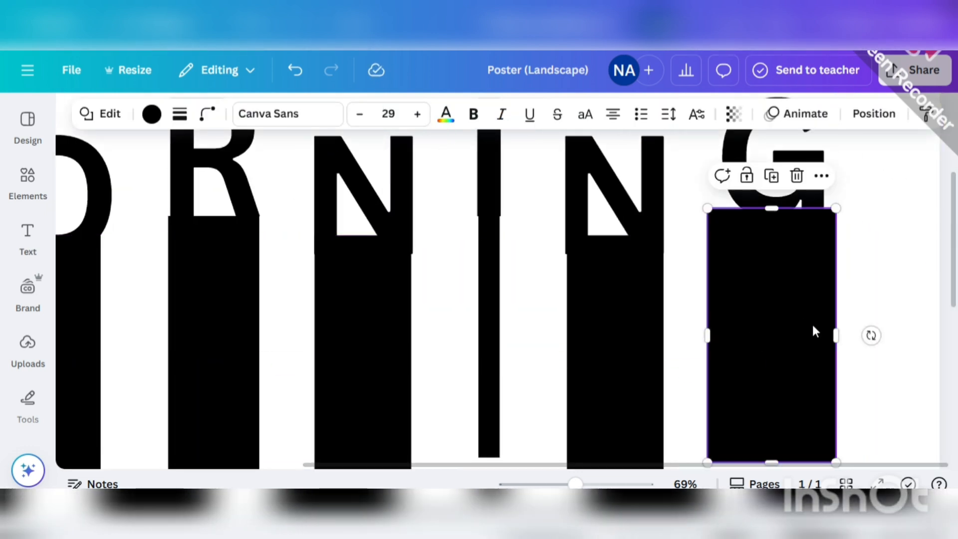
left_click_drag(837, 335, 823, 335)
left_click_drag(705, 338, 784, 306)
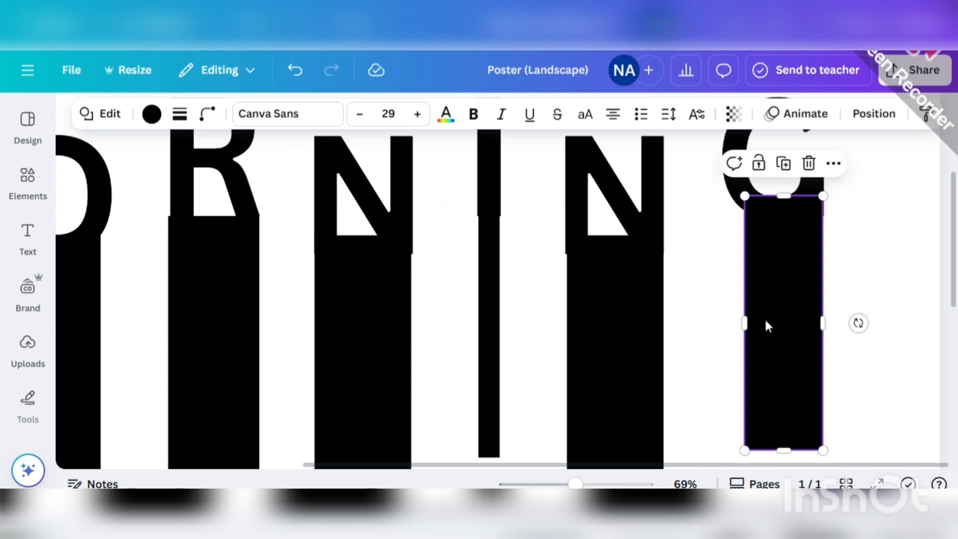
left_click_drag(785, 194, 784, 213)
left_click(881, 216)
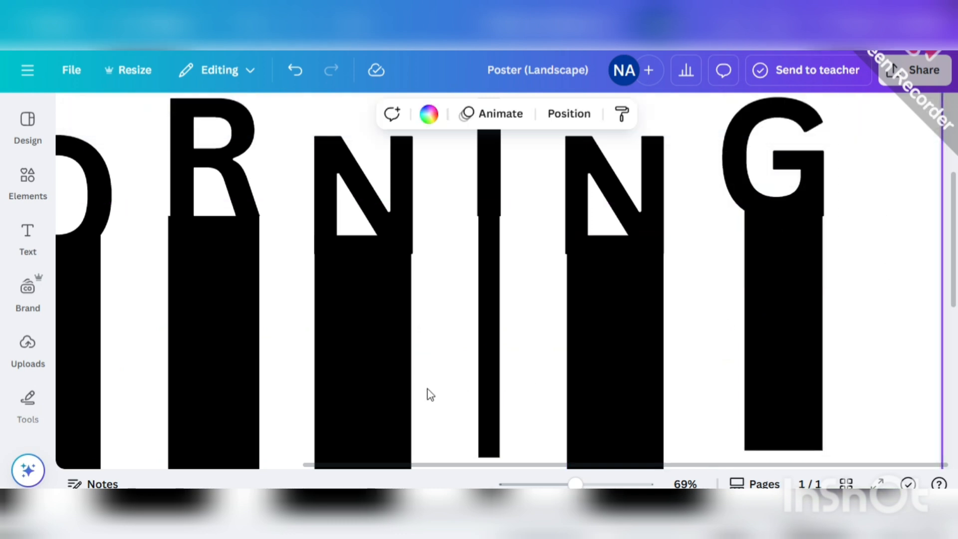
- Raise the M's rectangle slightly and line up its left edge with the outer side of the letter's left stem
left_click_drag(422, 464, 158, 465)
left_click(161, 311)
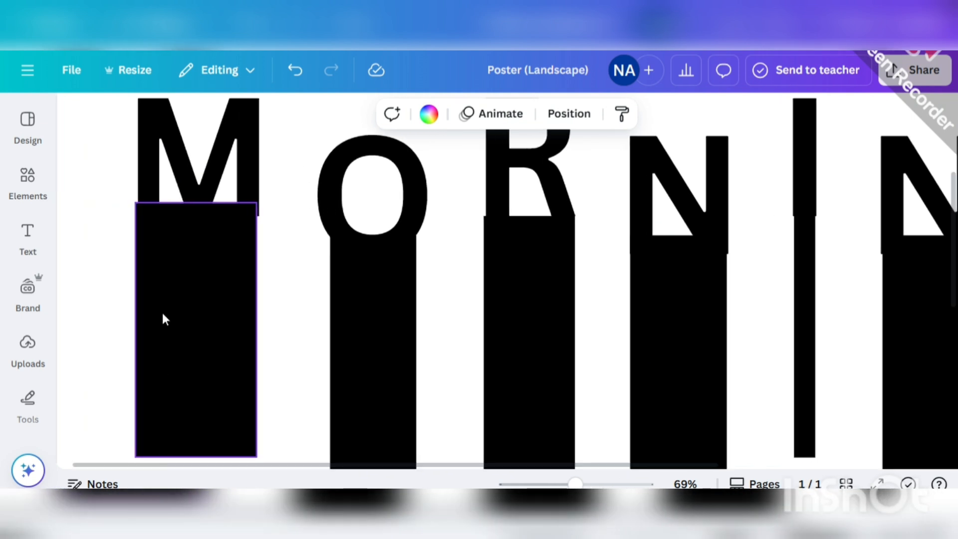
left_click_drag(137, 329, 136, 330)
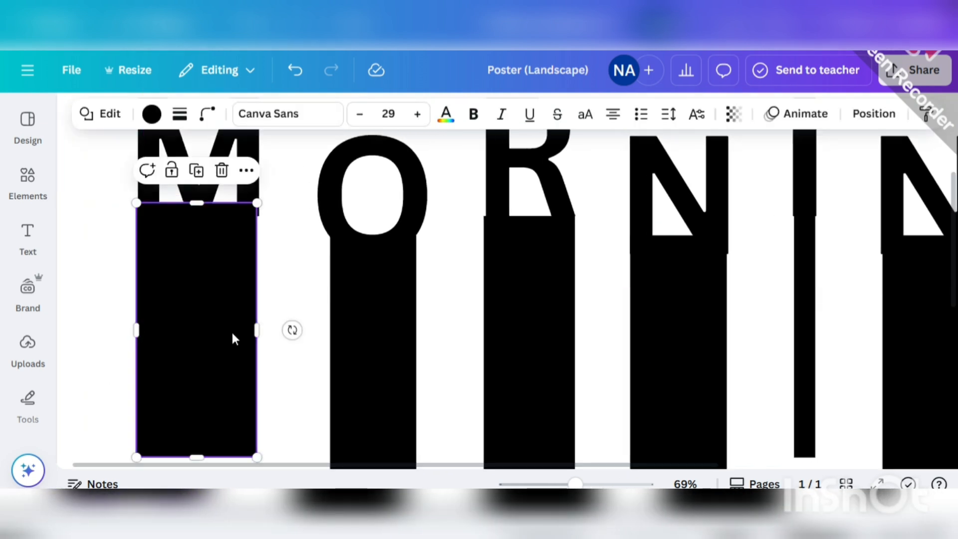
mouse_move(213, 332)
left_mouse_down()
mouse_move(212, 325)
mouse_move(257, 328)
mouse_move(214, 320)
left_mouse_up()
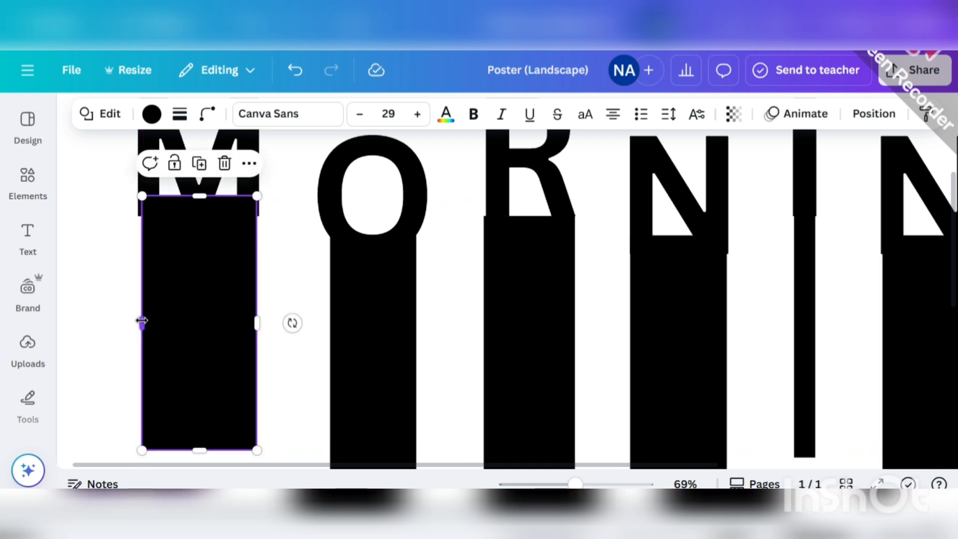
left_click_drag(142, 321, 137, 321)
left_click(291, 263)
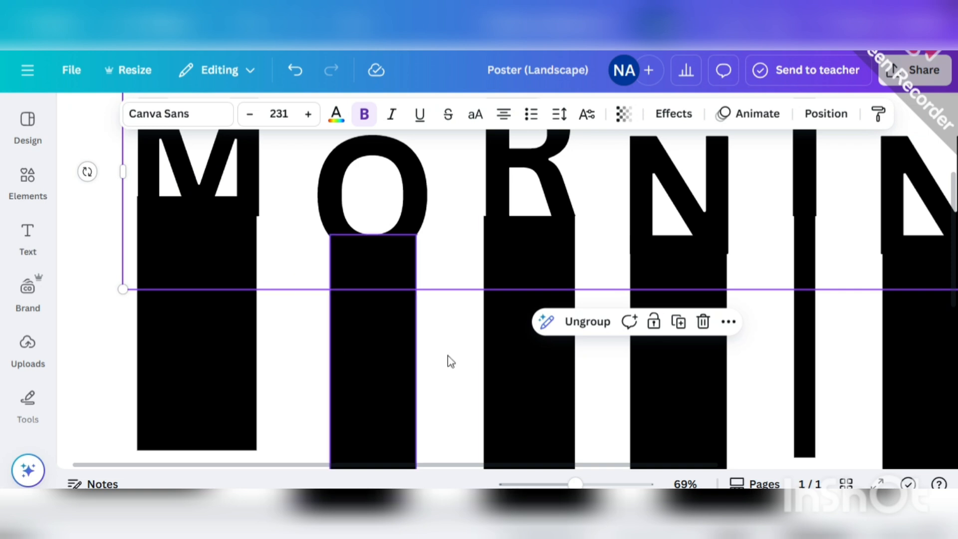
- Search the elements library for MORNING and limit the results to photos
scroll(450, 360, "down", 4)
left_click(443, 328)
left_click(463, 424)
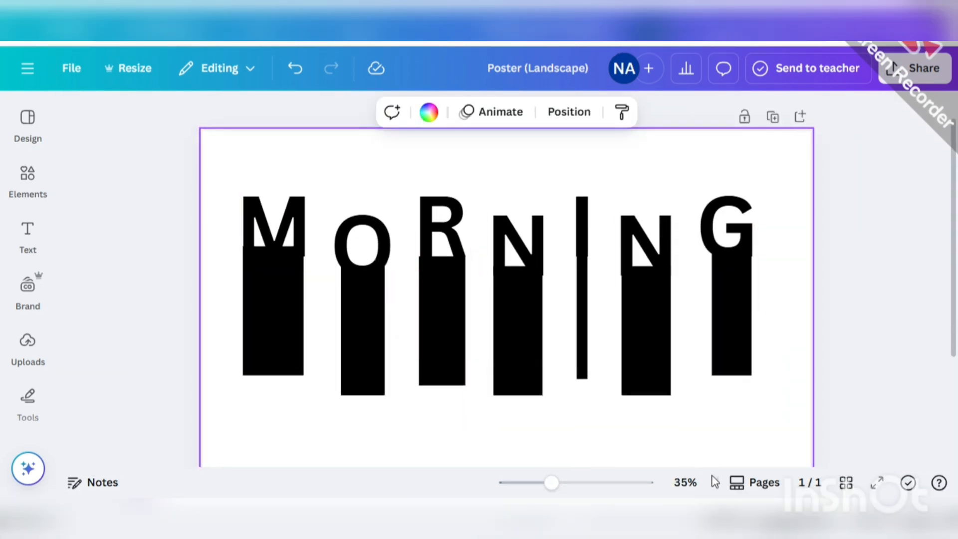
scroll(691, 486, "down", 2)
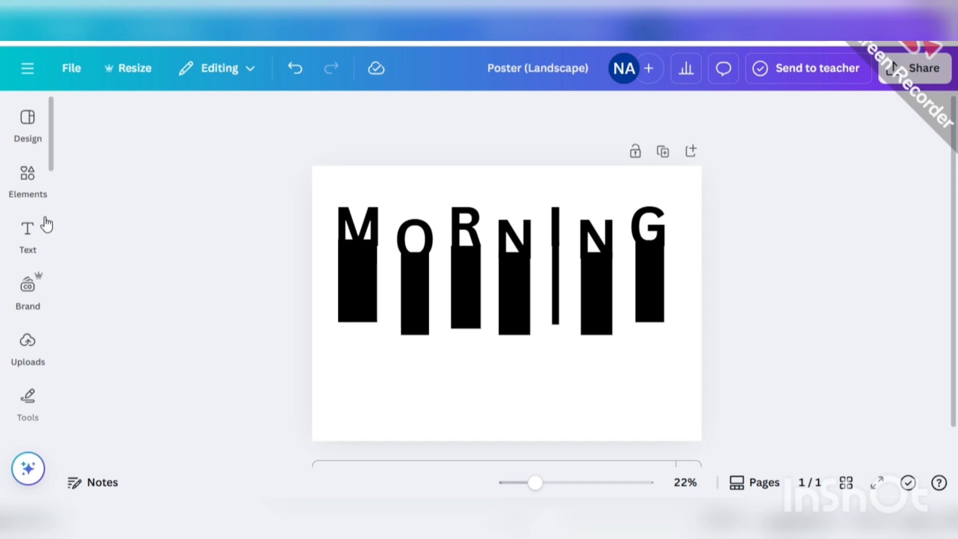
left_click(30, 182)
left_click(278, 120)
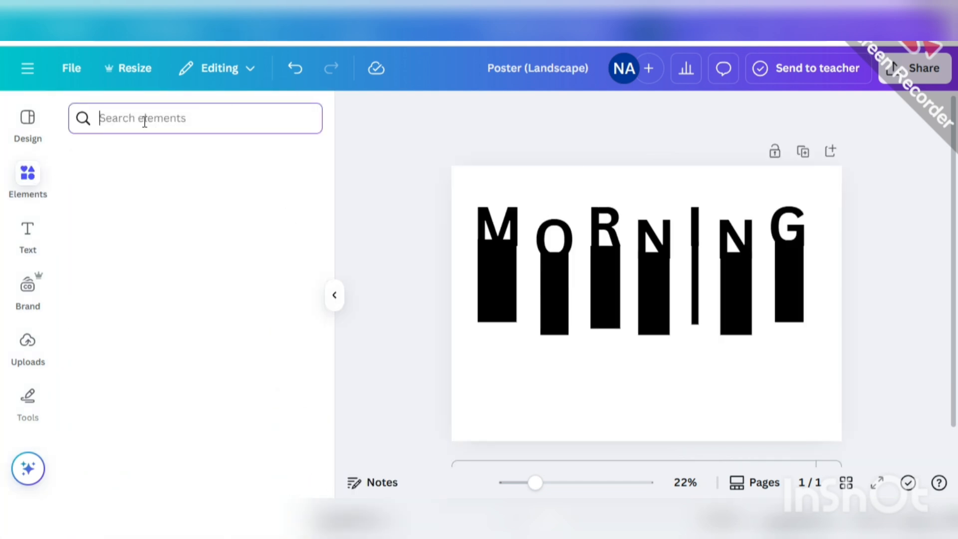
type("MO")
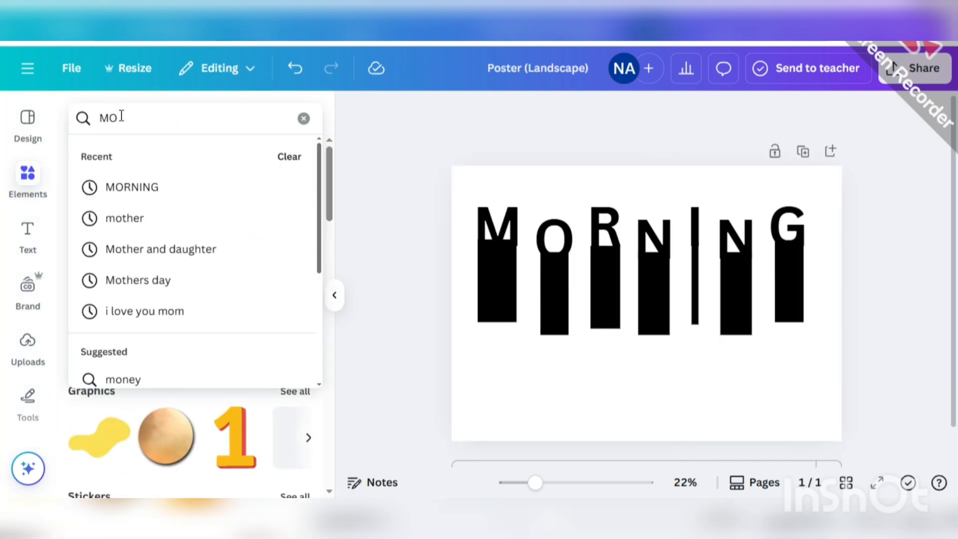
type("R")
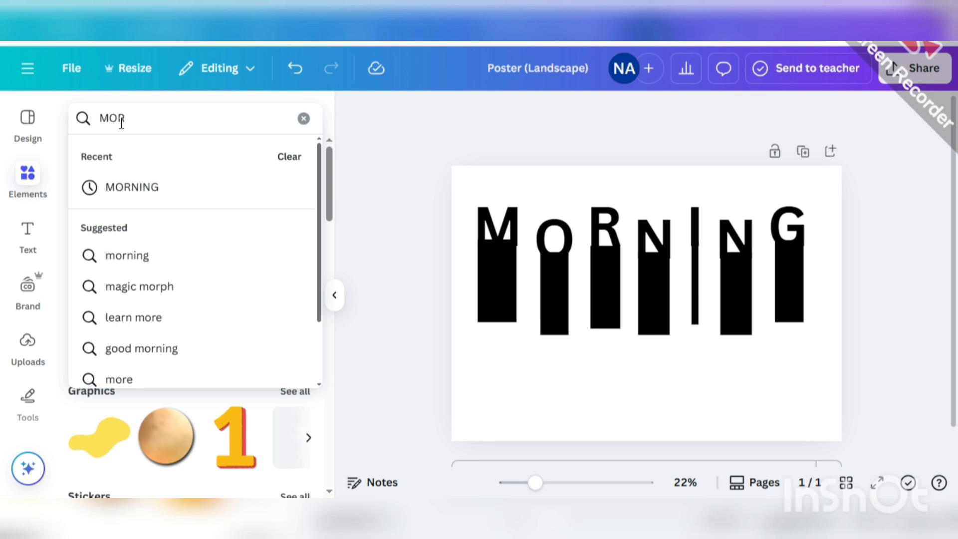
left_click(128, 188)
left_click(194, 156)
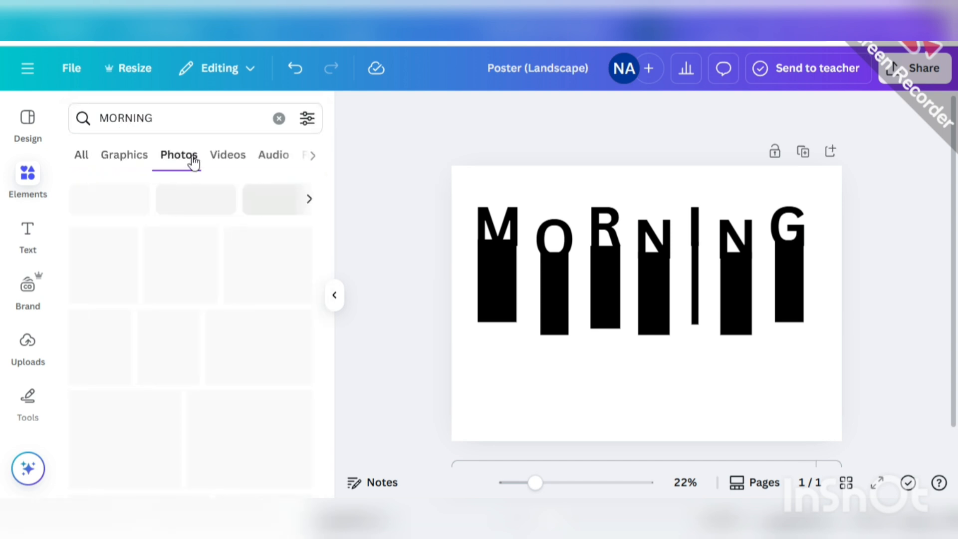
- Browse the MORNING photo results and insert the red-orange sunset photo with flying birds into the poster
scroll(203, 363, "down", 2)
scroll(204, 363, "down", 6)
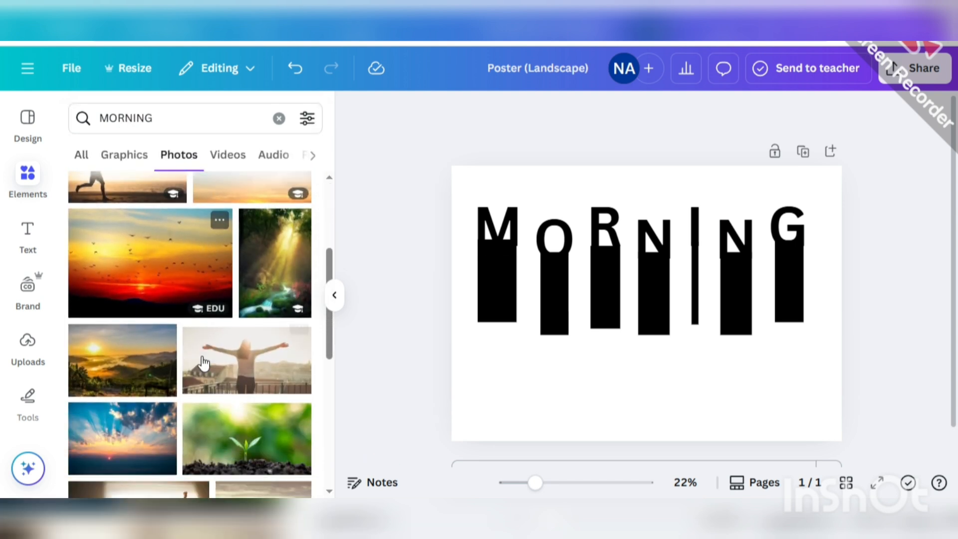
scroll(203, 368, "down", 10)
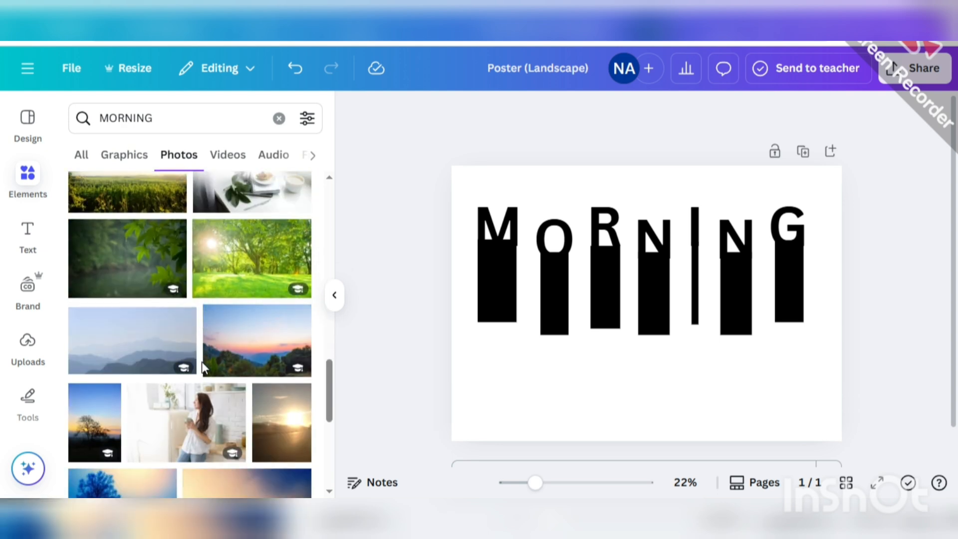
scroll(201, 361, "down", 5)
scroll(202, 360, "up", 5)
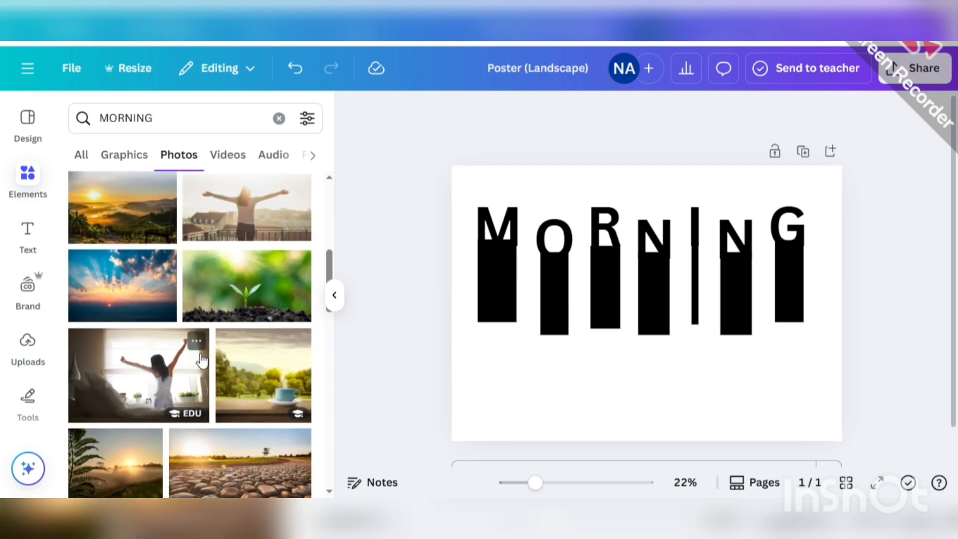
left_click(135, 331)
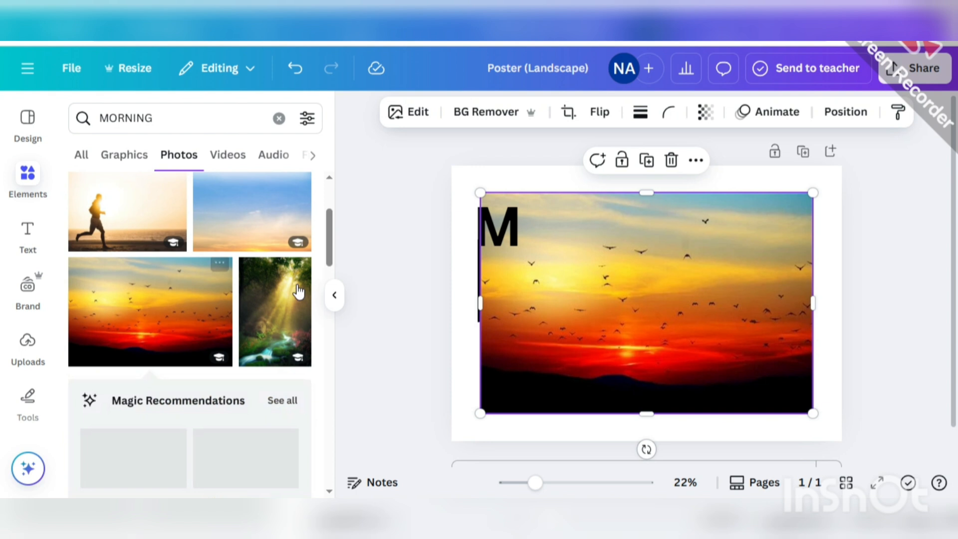
- Align the sunset photo with the page's upper-left corner and enlarge it until it covers the whole page
left_click(334, 295)
left_click_drag(448, 295, 431, 285)
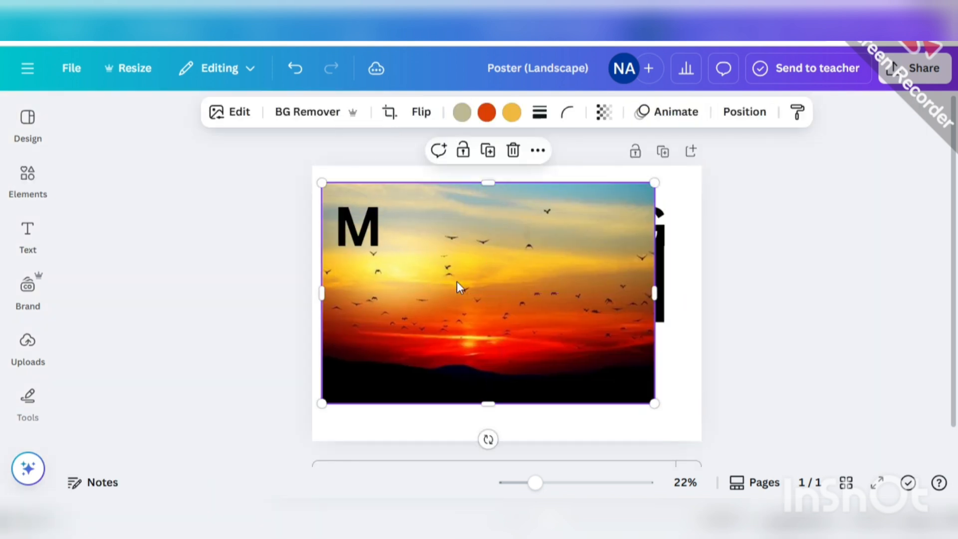
left_click_drag(654, 404, 700, 432)
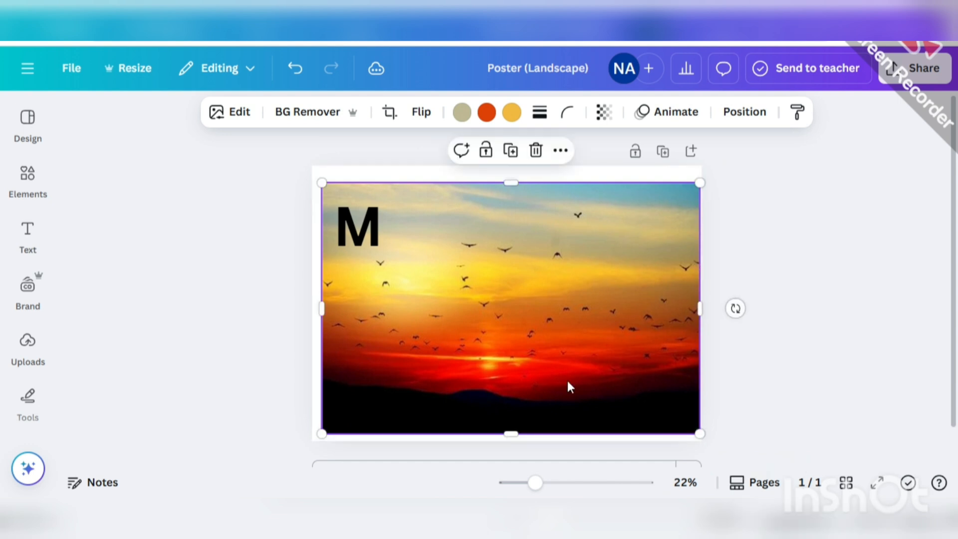
left_click_drag(567, 378, 558, 367)
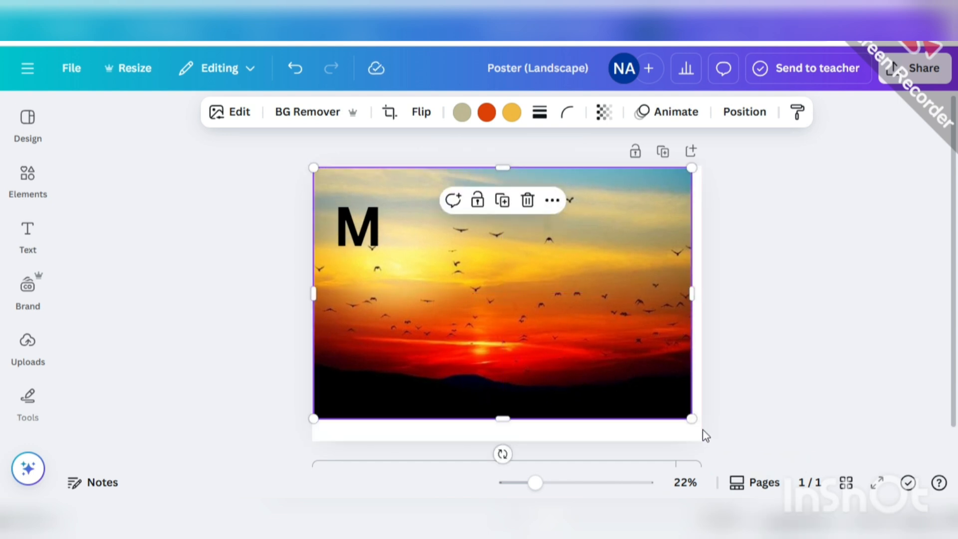
left_click_drag(691, 420, 722, 440)
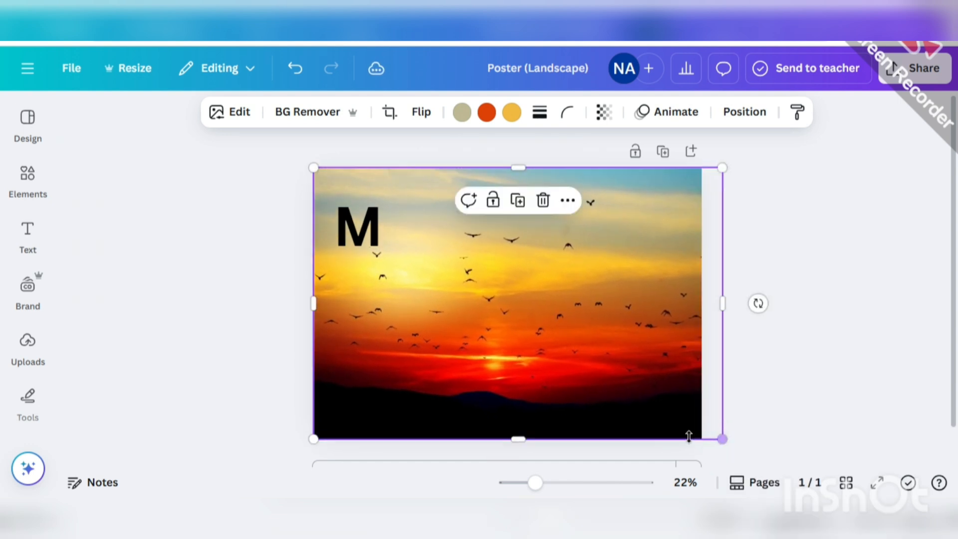
left_click(821, 304)
- Set the sunset photo's transparency to 54
left_click(636, 256)
left_click(605, 111)
left_click_drag(639, 176, 589, 186)
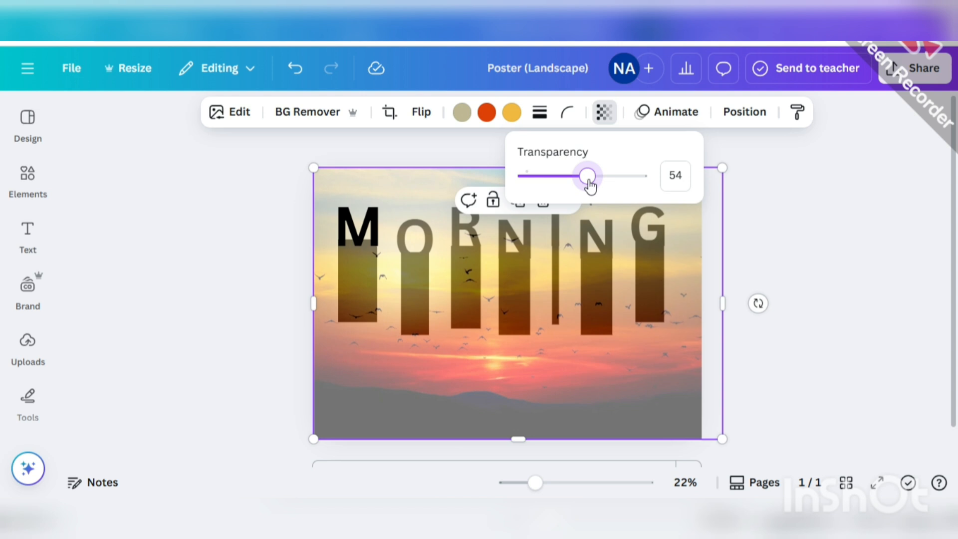
- Send the letter M to the back so that it sits behind the sunset photo
left_click(356, 224)
left_click(814, 115)
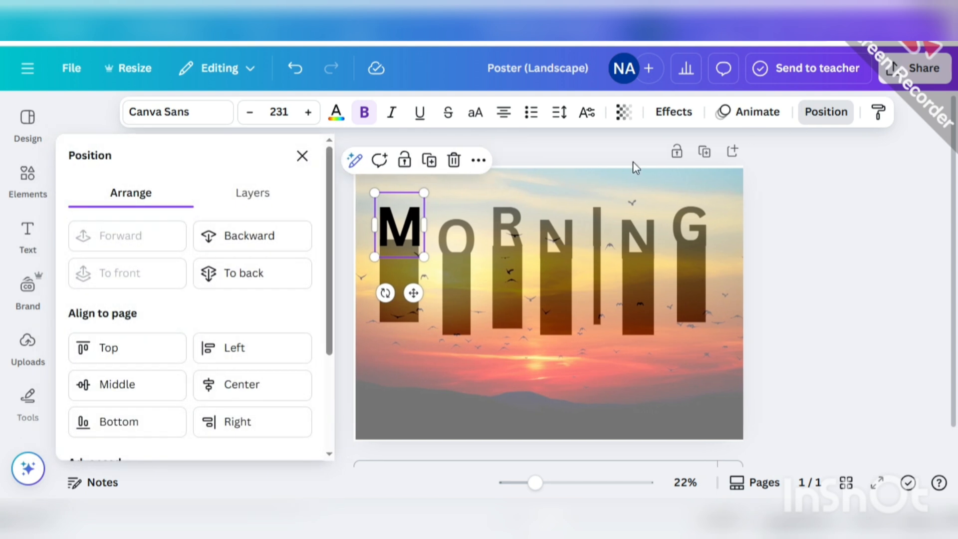
left_click(239, 272)
left_click(845, 223)
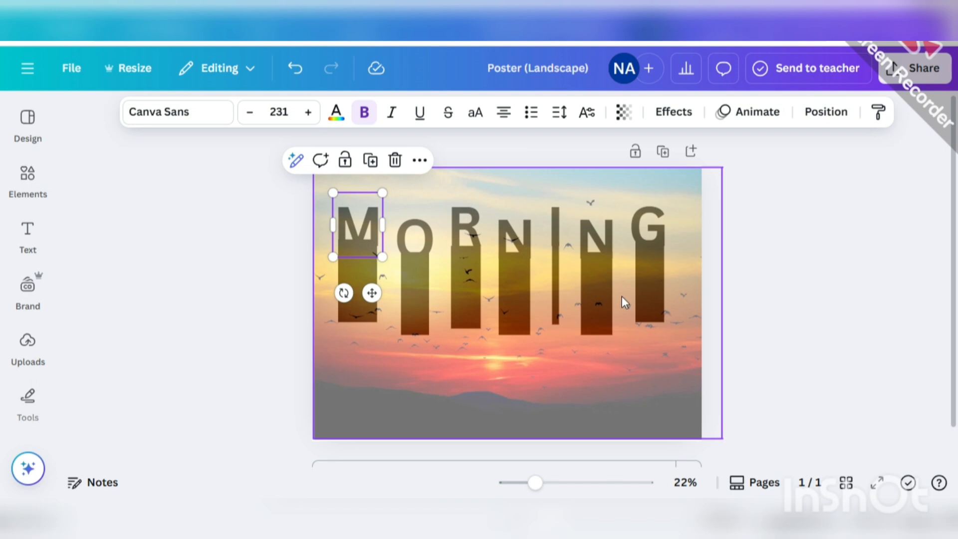
left_click(505, 331)
double_click(505, 331)
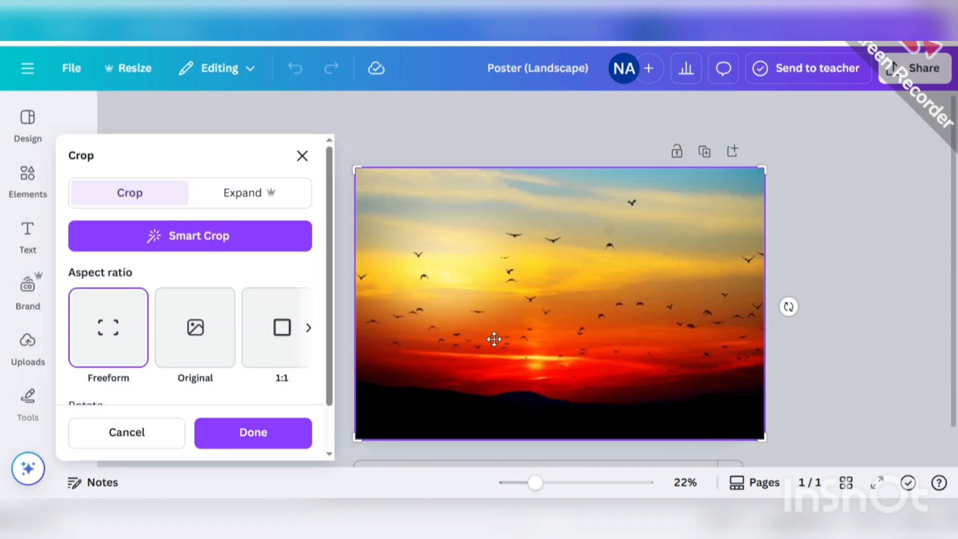
left_click(302, 155)
- Crop a strip off the sunset photo's upper edge and shift the photo up so the sunset overlaps the MORNING lettering
mouse_move(501, 325)
left_mouse_down()
mouse_move(508, 351)
mouse_move(520, 353)
mouse_move(522, 291)
mouse_move(516, 331)
left_mouse_up()
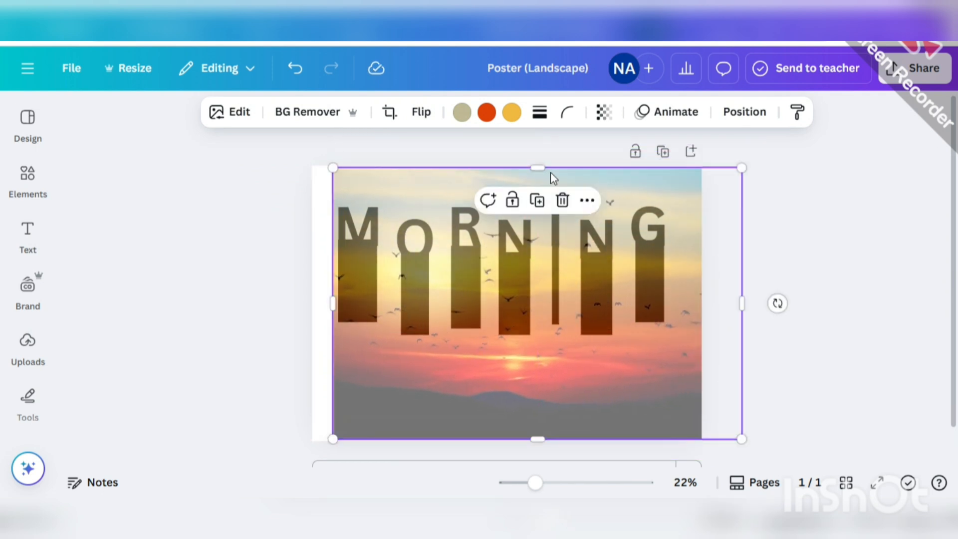
left_click_drag(547, 170, 552, 196)
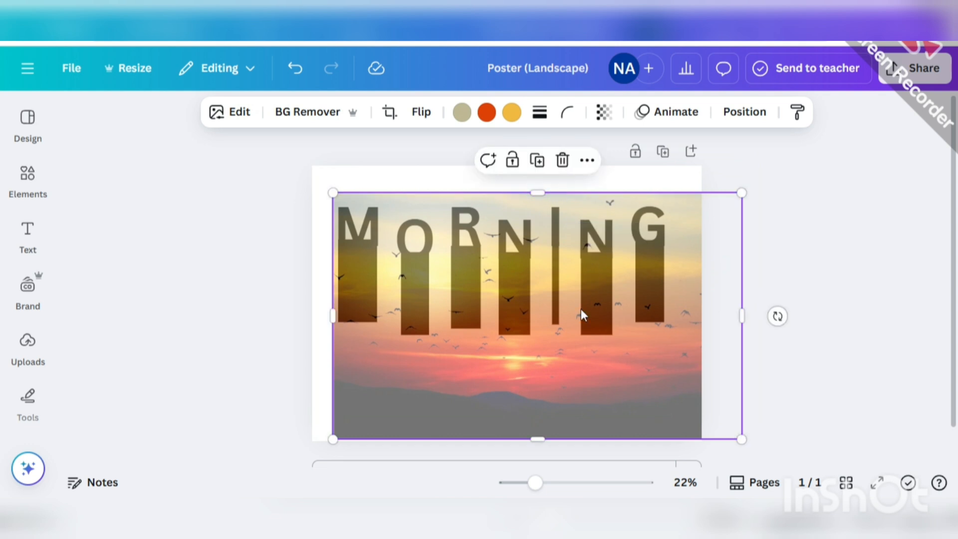
left_click_drag(580, 314, 573, 278)
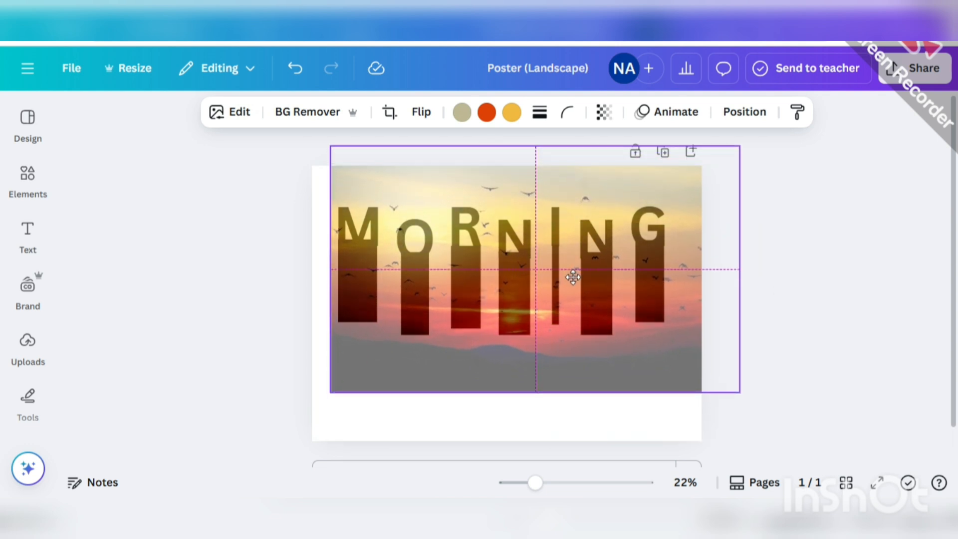
left_click_drag(572, 277, 575, 276)
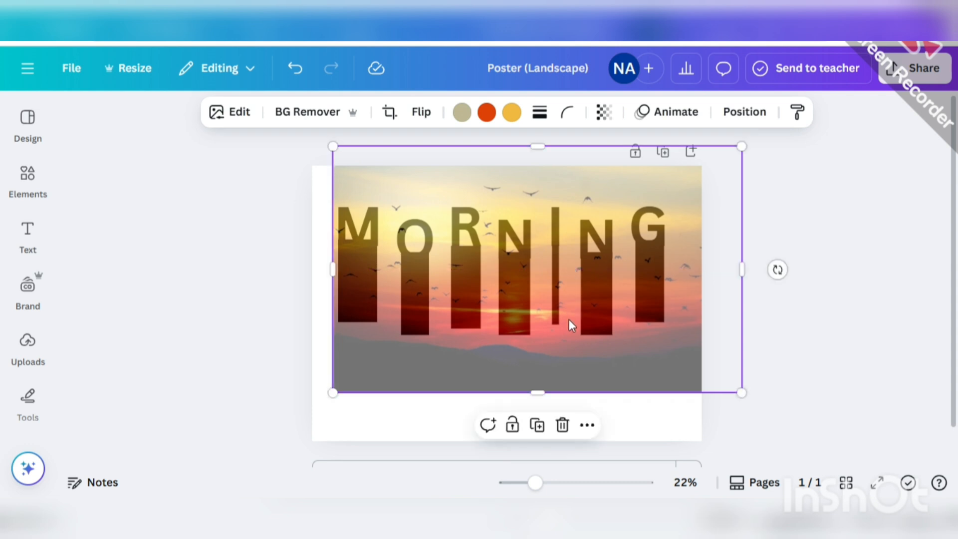
- Cut the sunset photo from the lettering page and paste it onto a new second page
key("Delete")
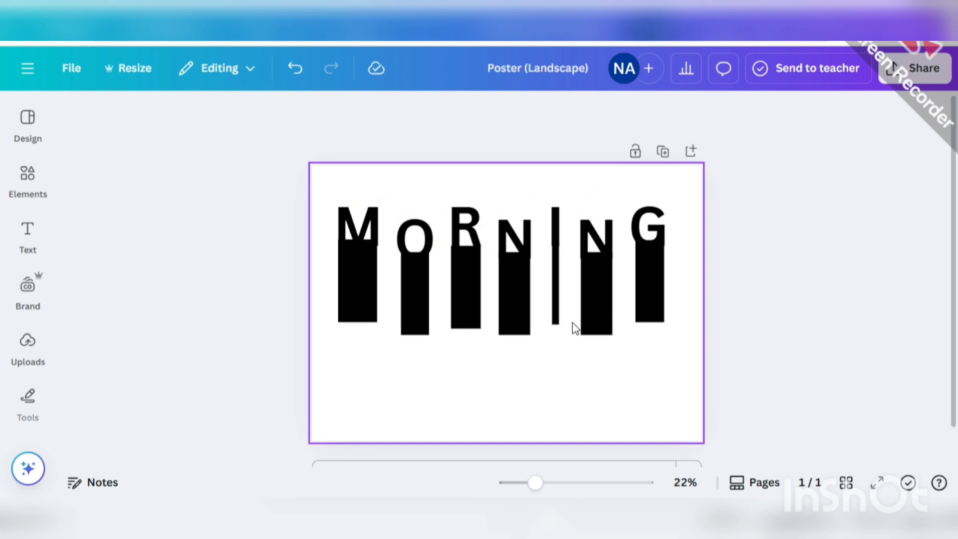
scroll(519, 460, "down", 1)
left_click(526, 442)
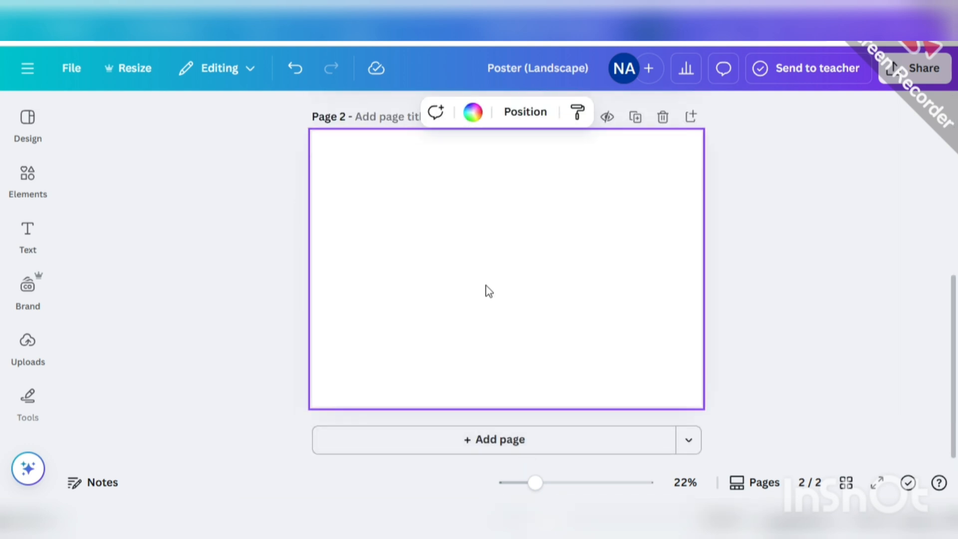
key("ctrl+v")
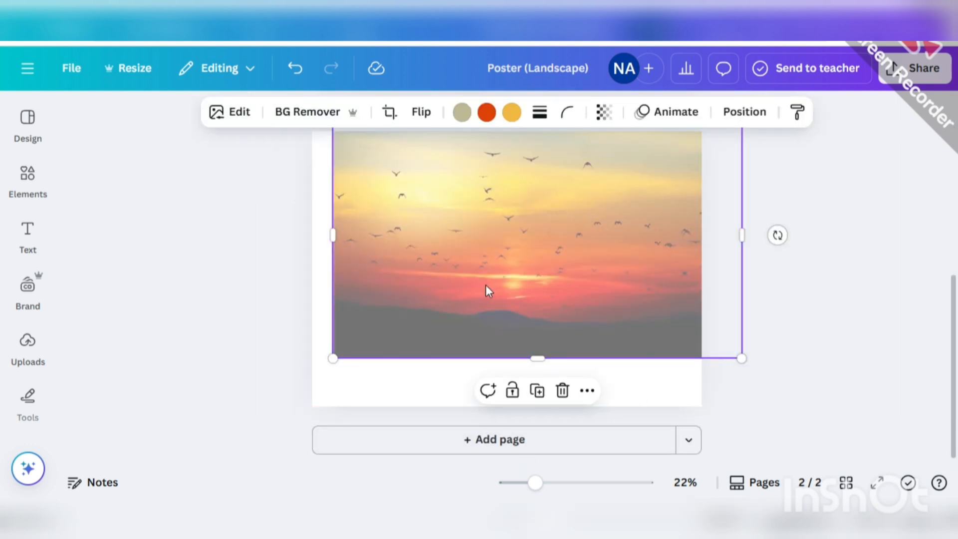
- Set the transparency of the sunset photo on page 2 to 100
left_click(604, 113)
left_click_drag(589, 175, 648, 182)
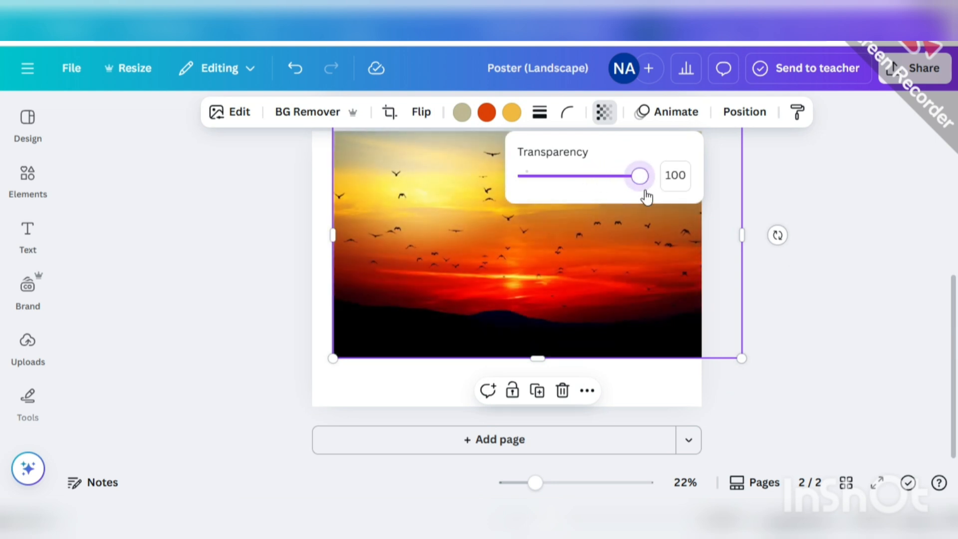
left_click(791, 217)
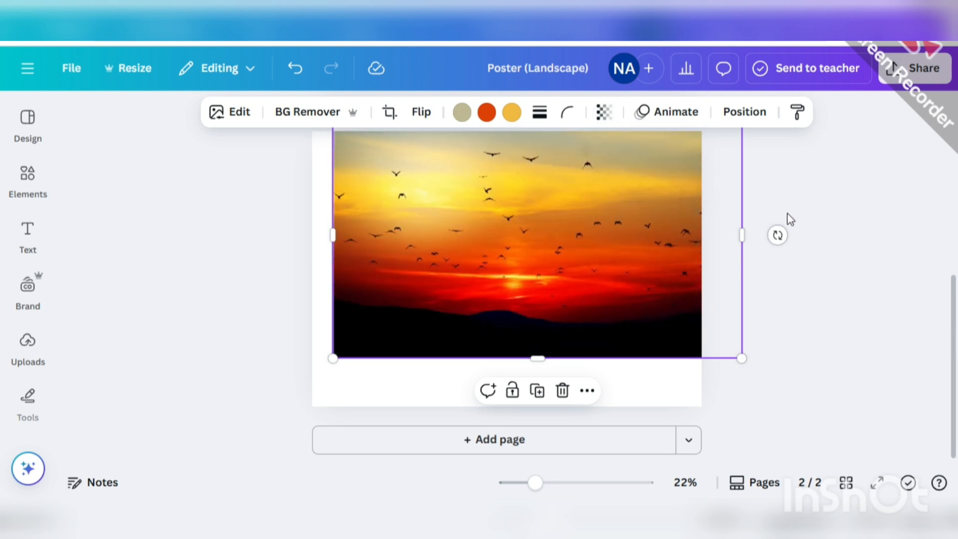
- Download pages 1 and 2 of the design as JPG files
left_click(917, 70)
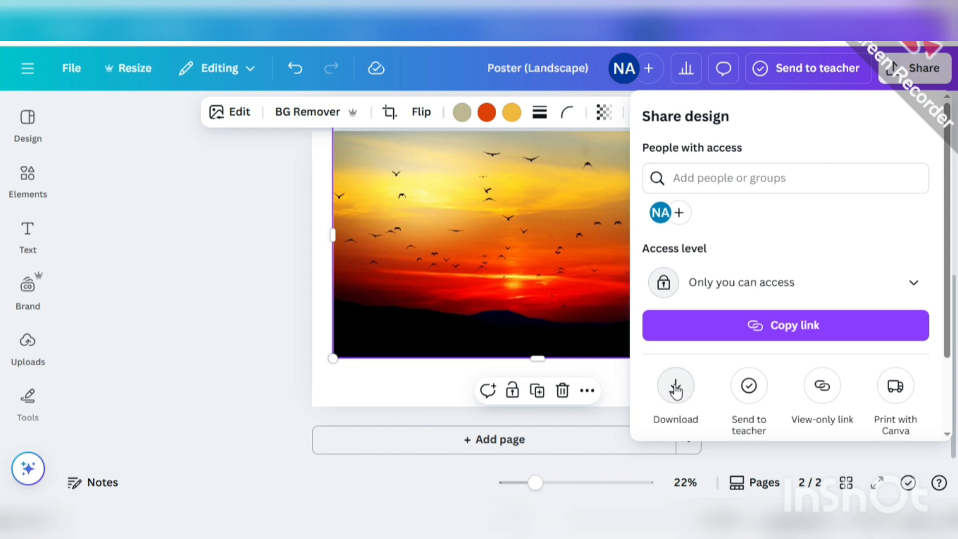
left_click(675, 387)
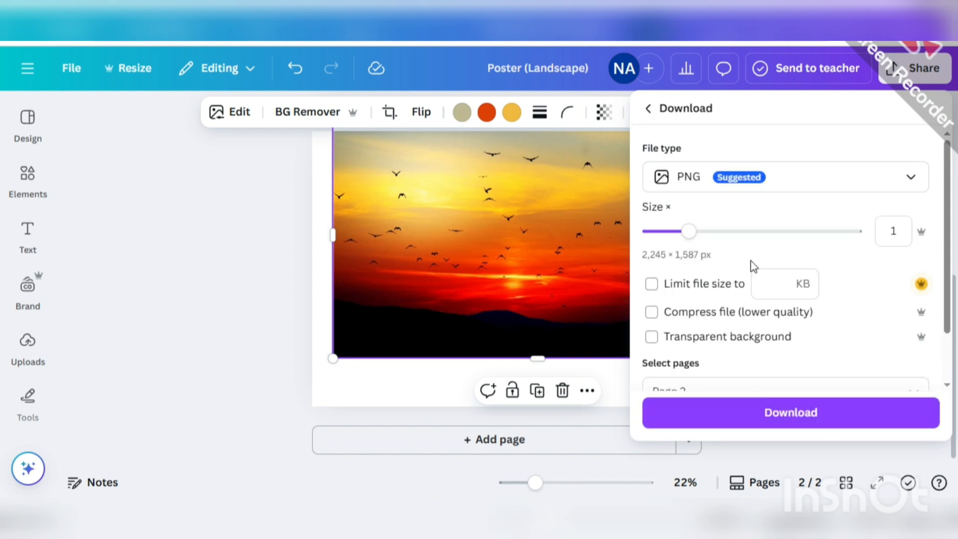
left_click(921, 175)
left_click(744, 240)
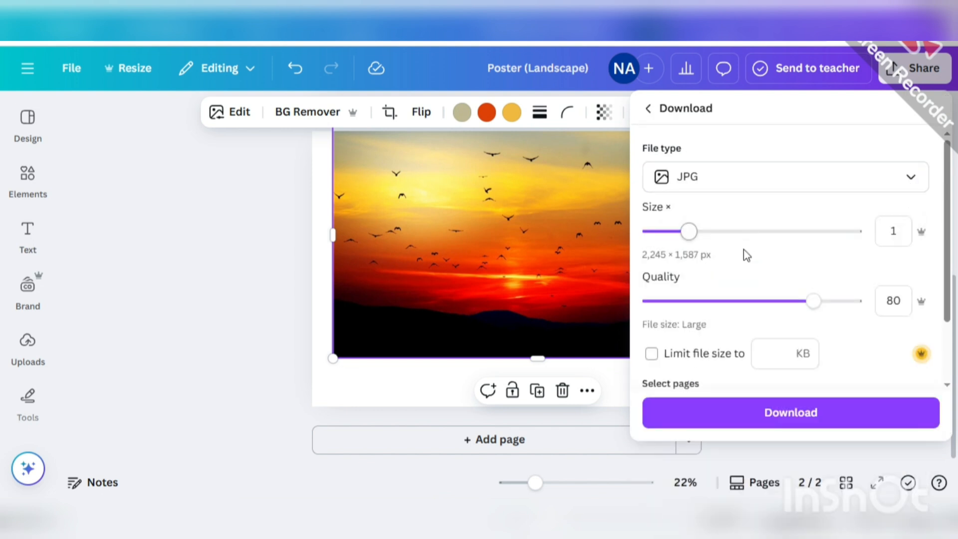
scroll(742, 279, "down", 2)
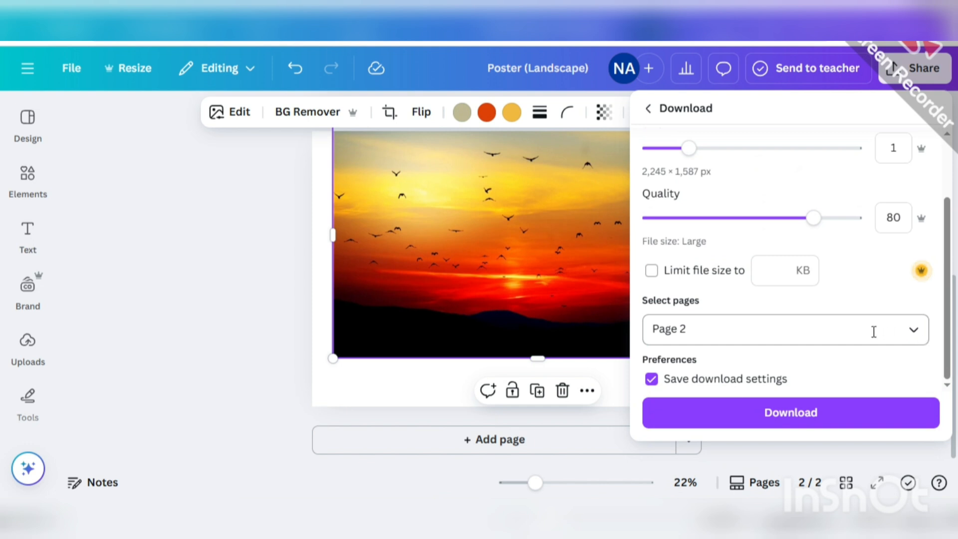
left_click(913, 334)
left_click(665, 192)
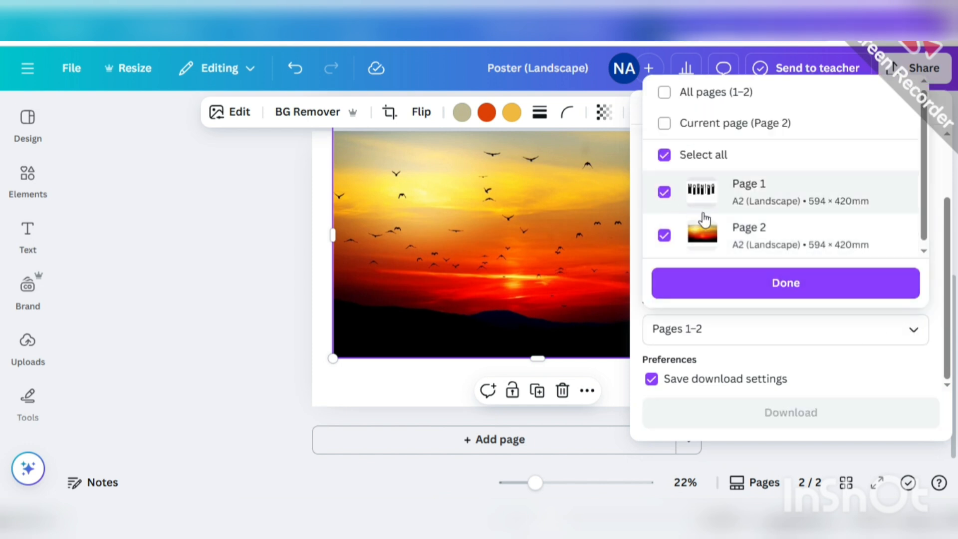
left_click(772, 283)
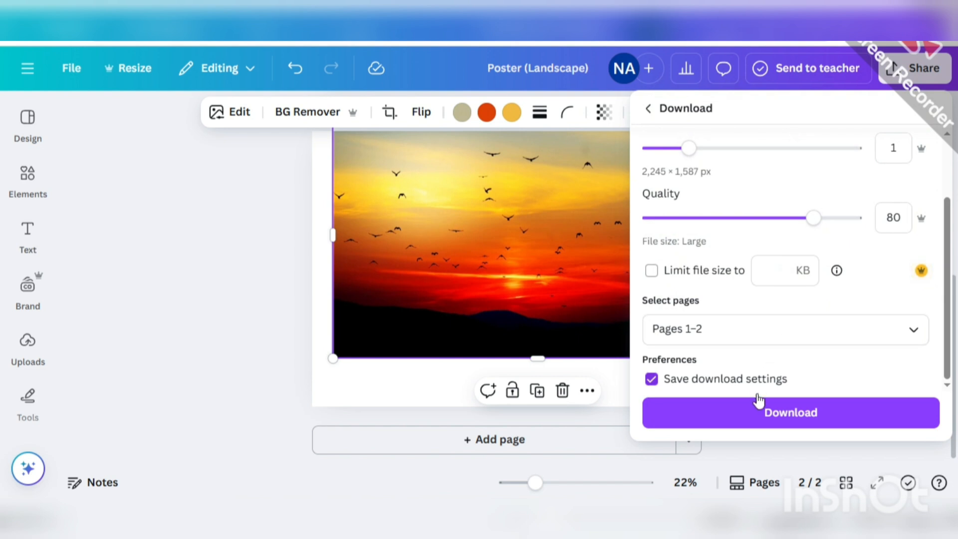
left_click(750, 418)
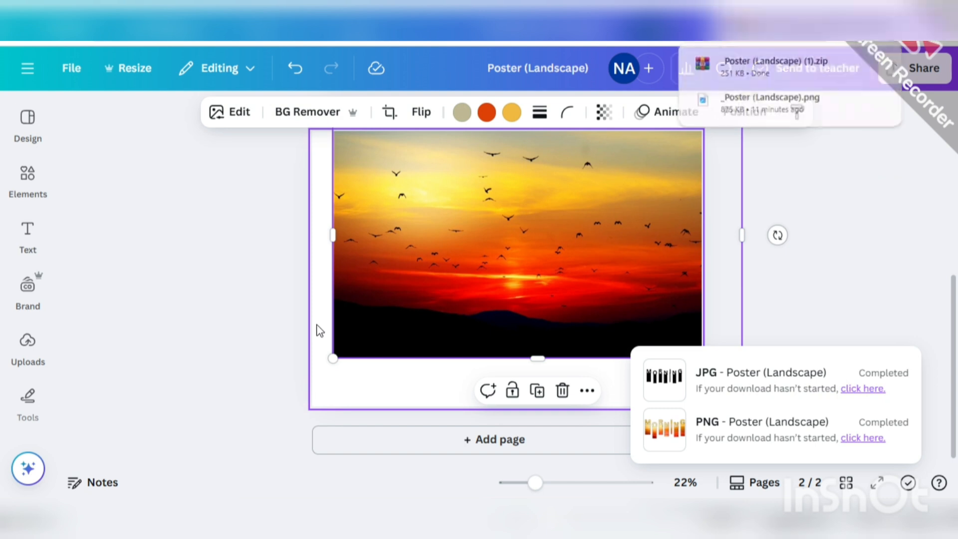
left_click(695, 484)
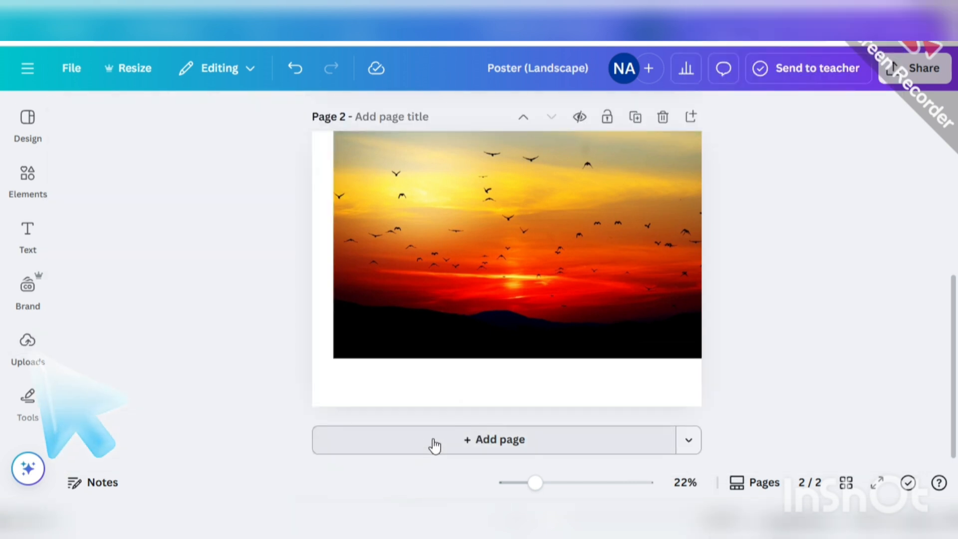
- Add a third page and upload the image files 1 and 2 from the Downloads folder
left_click(449, 444)
left_click(29, 355)
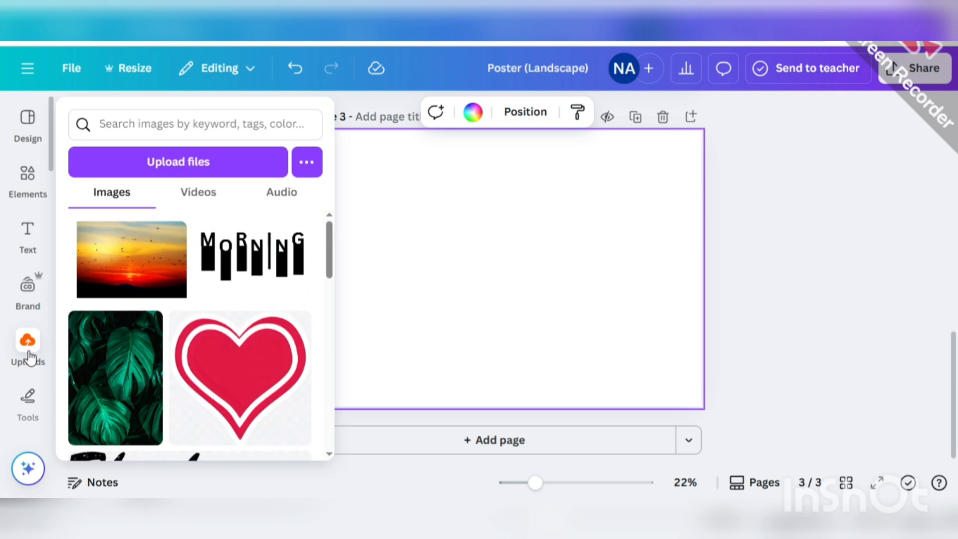
left_click(153, 166)
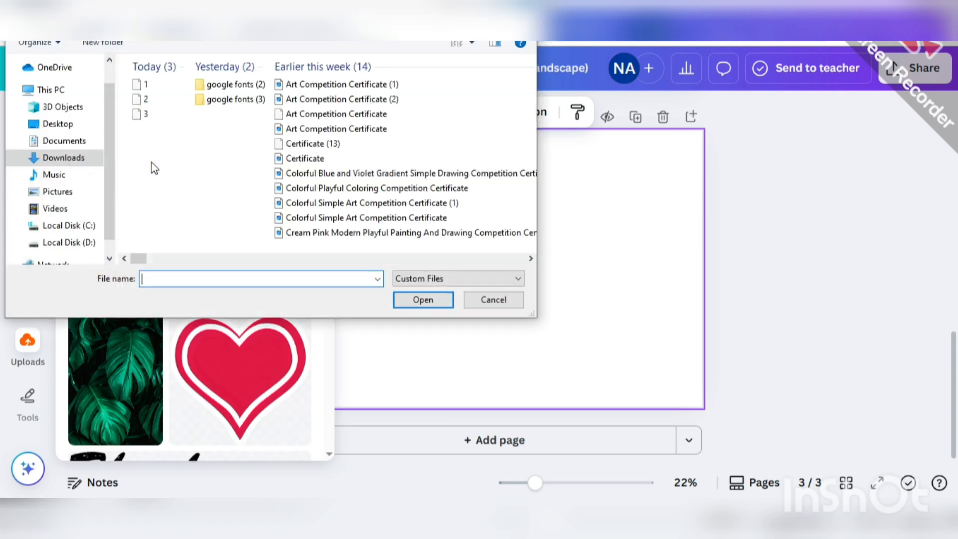
left_click(150, 84)
left_click(150, 100, "ctrl")
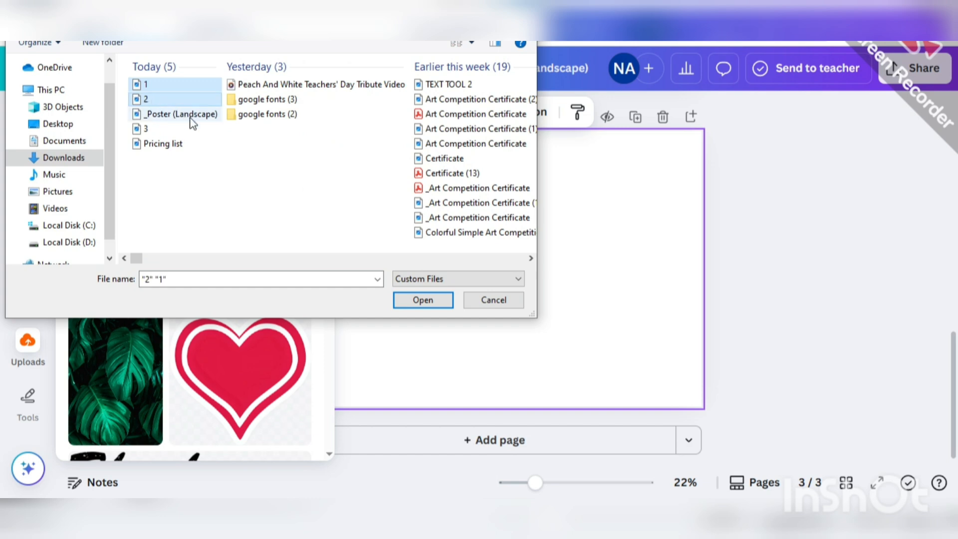
left_click(423, 299)
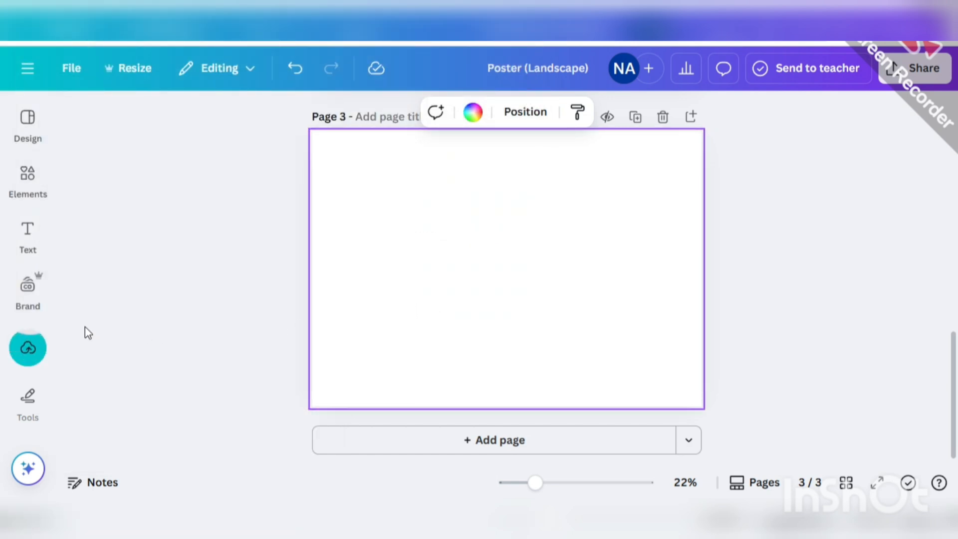
- Place the newly uploaded sunset image and MORNING lettering image on page 3, with the lettering on top
left_click(32, 352)
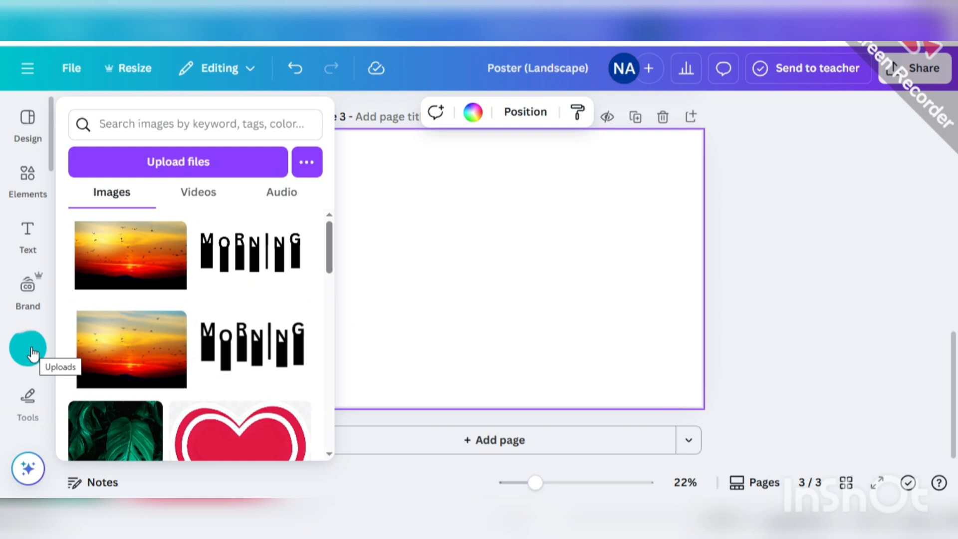
left_click(112, 270)
left_click(249, 252)
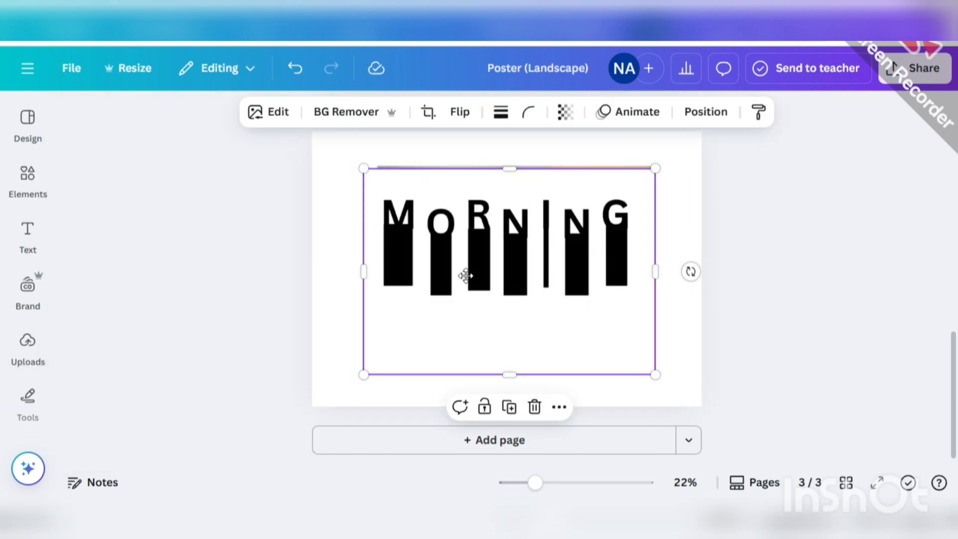
- Shrink the MORNING lettering and the sunset image on page 3 and arrange them separately, photo above lettering, with the lettering selected
left_click_drag(465, 276, 447, 287)
left_click_drag(623, 198, 496, 286)
left_click_drag(458, 314, 594, 336)
left_click(463, 207)
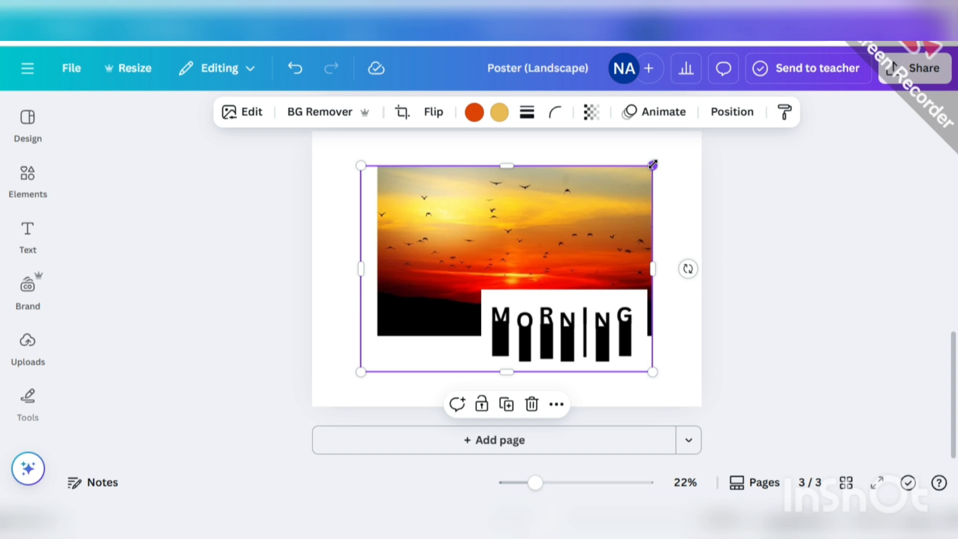
left_click_drag(653, 164, 564, 228)
left_click_drag(495, 253, 604, 178)
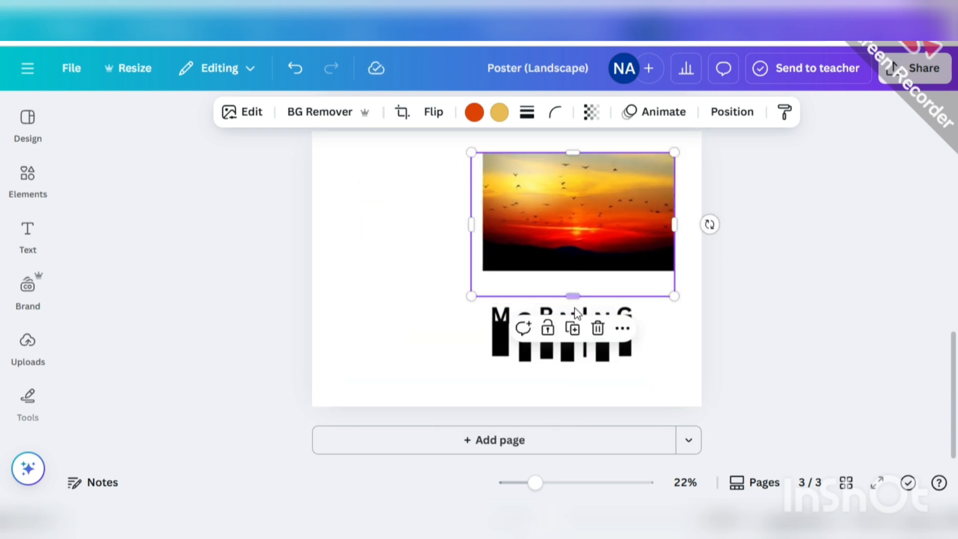
left_click(502, 354)
- Search the Canva apps for "BLEND IMAGE" and open the Blend Image app
left_click(28, 347)
scroll(30, 350, "down", 3)
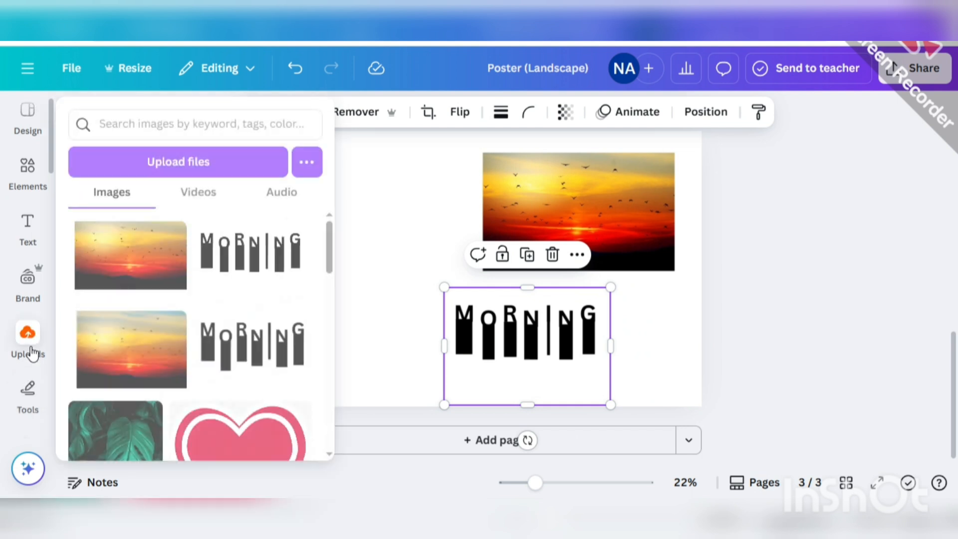
scroll(32, 355, "down", 2)
left_click(29, 356)
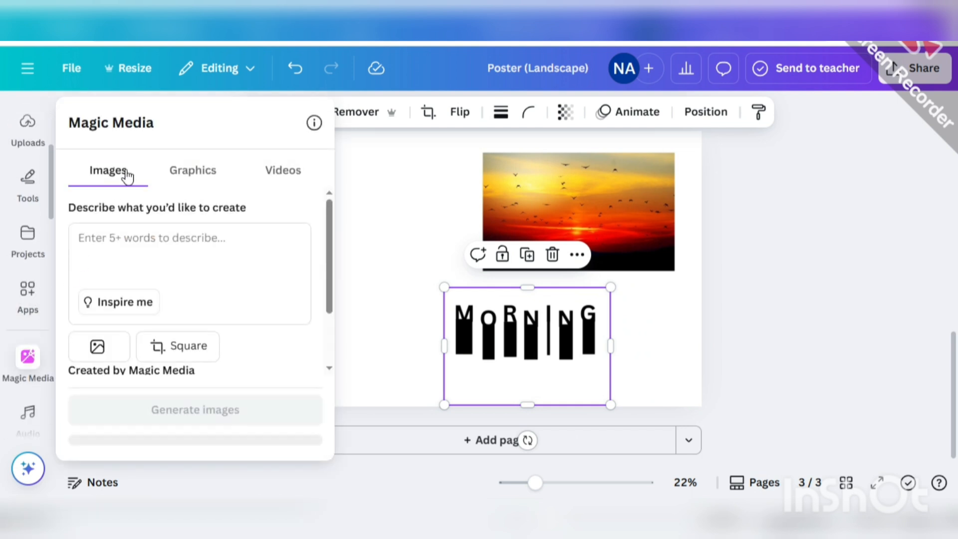
left_click(30, 291)
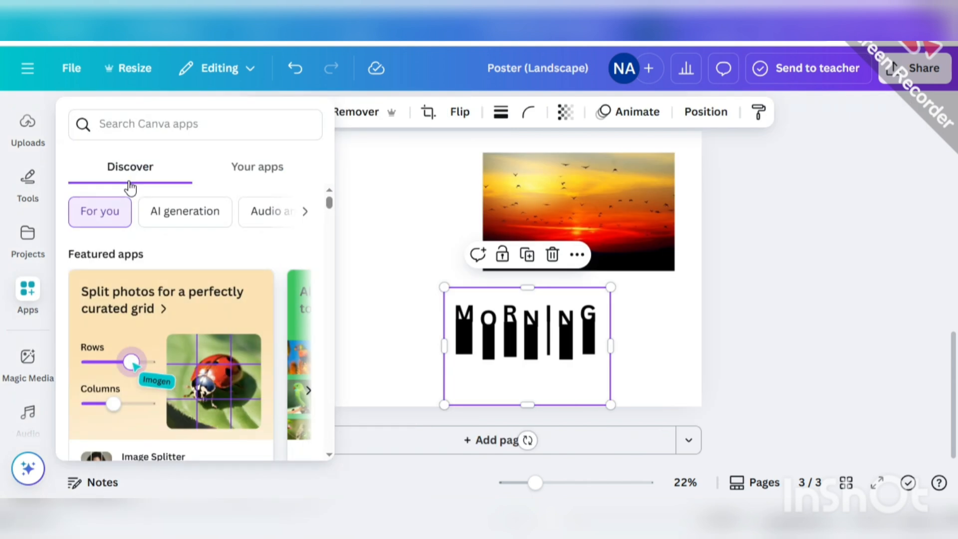
left_click(136, 127)
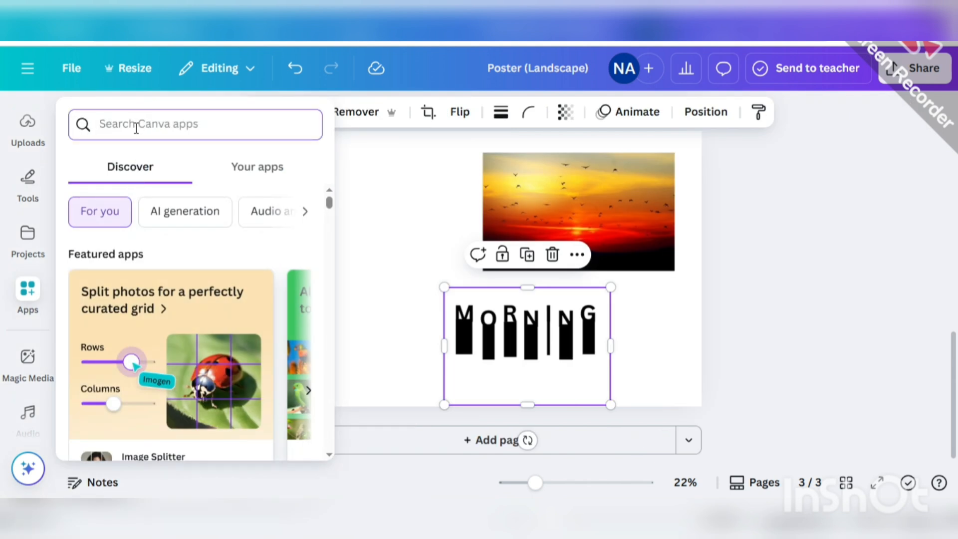
type("BLEN")
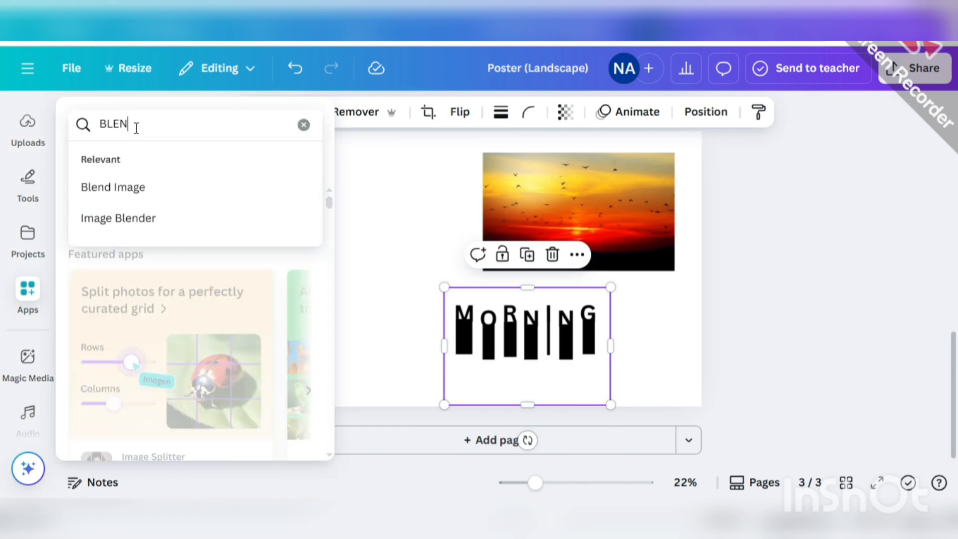
type("D IM")
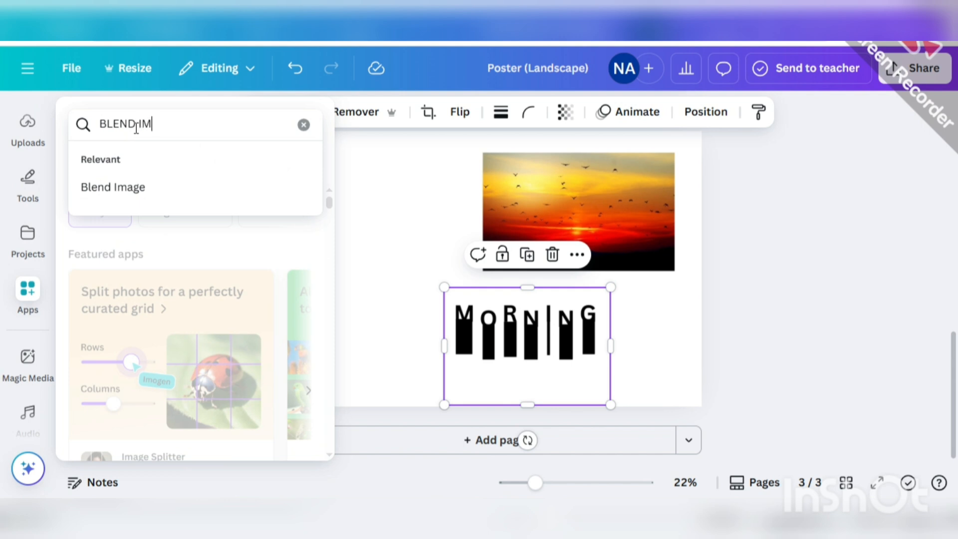
type("AGE")
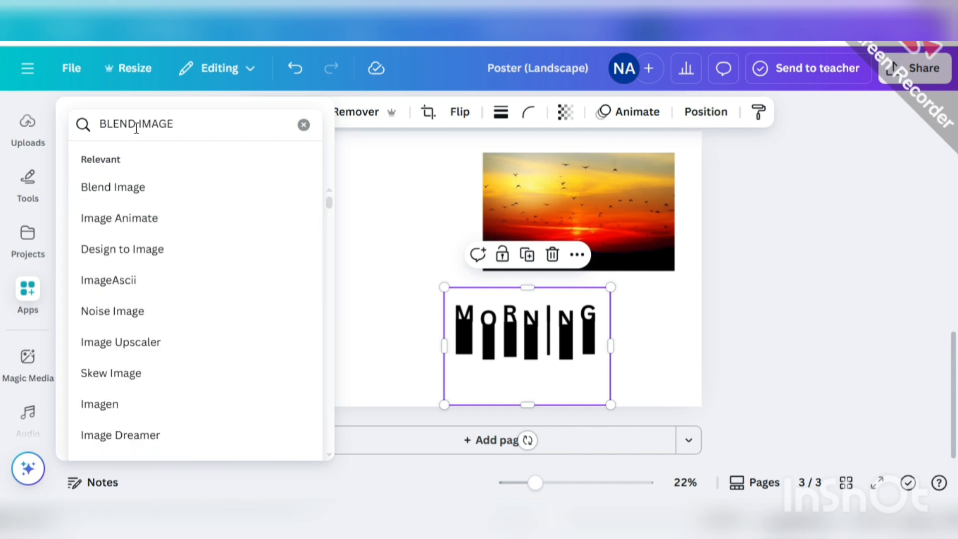
key("Return")
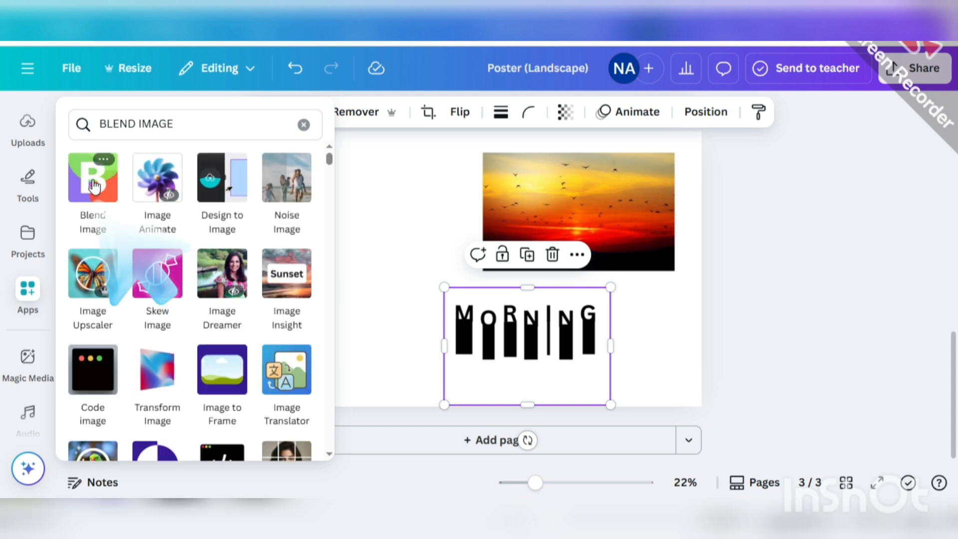
left_click(94, 186)
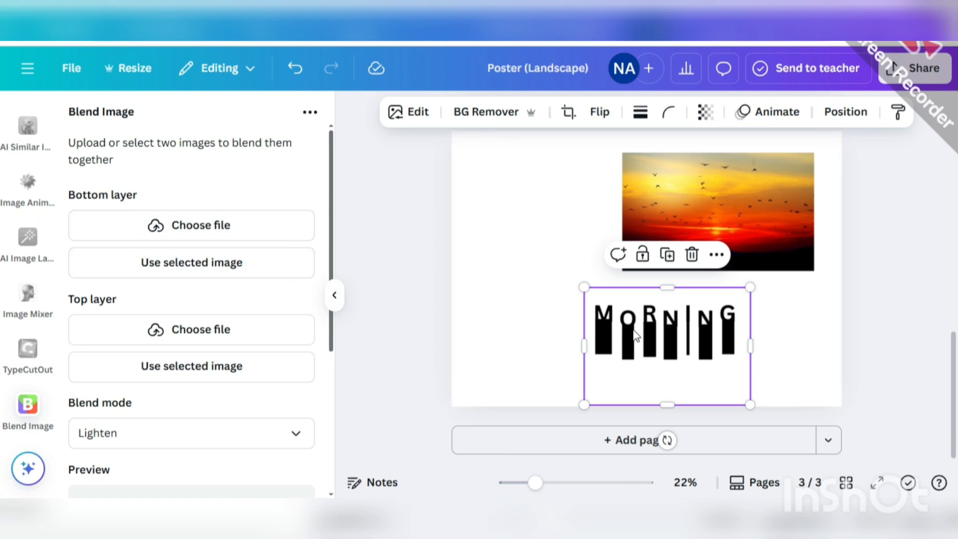
- Use the MORNING lettering image as the blend's bottom layer and the sunset image as its top layer
left_click(197, 265)
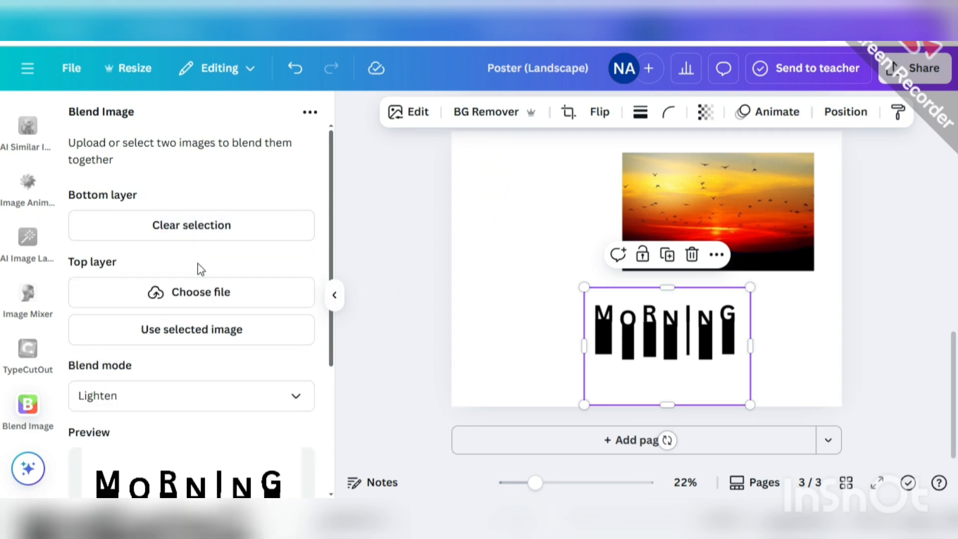
left_click(696, 202)
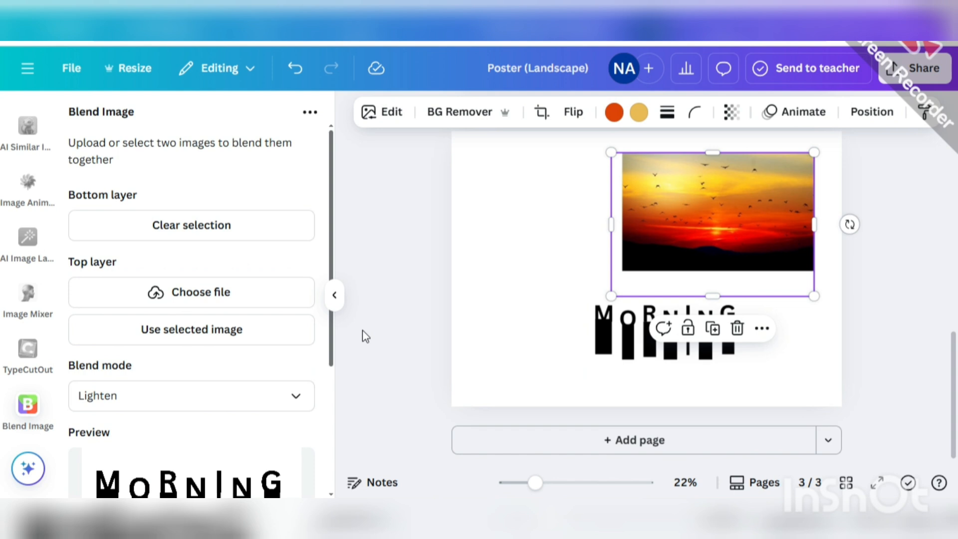
left_click(189, 336)
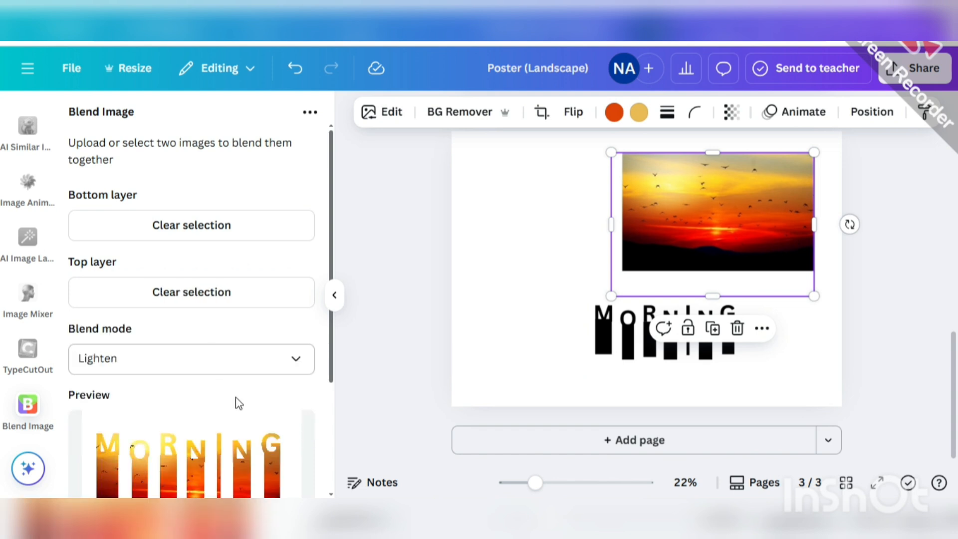
scroll(239, 403, "down", 3)
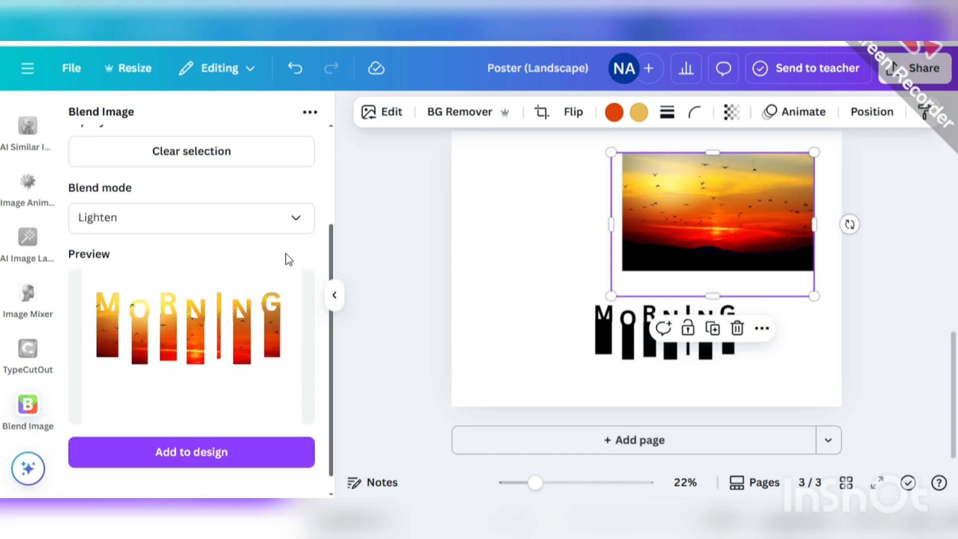
- Try the Darken, Multiply and Color Burn blend modes on the two images, and return to Lighten
left_click(299, 217)
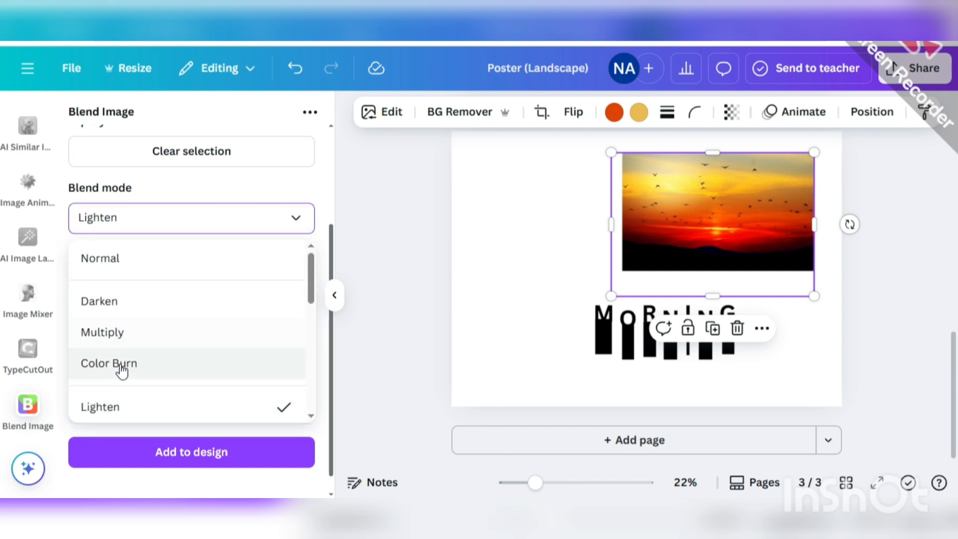
mouse_move(309, 278)
left_mouse_down()
mouse_move(301, 360)
mouse_move(312, 272)
left_mouse_up()
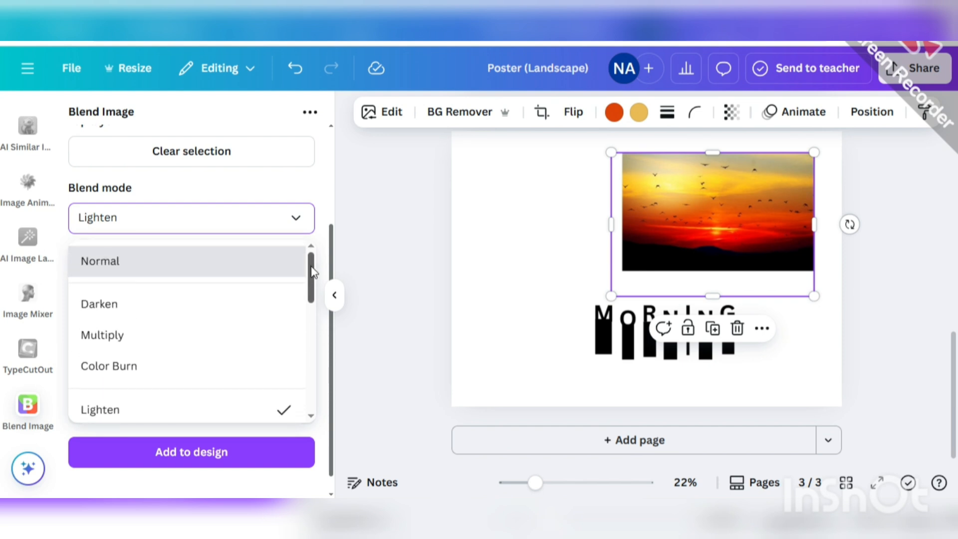
left_click(155, 305)
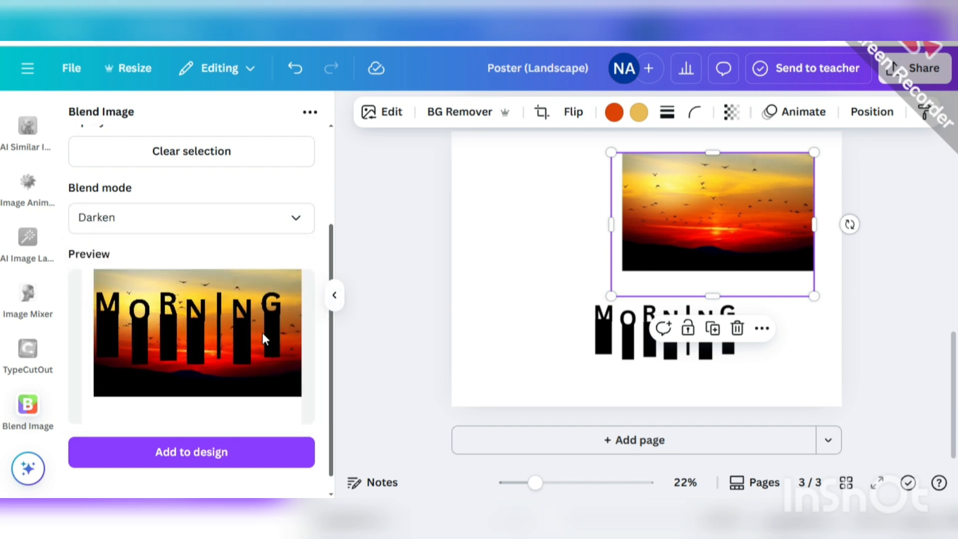
left_click(296, 220)
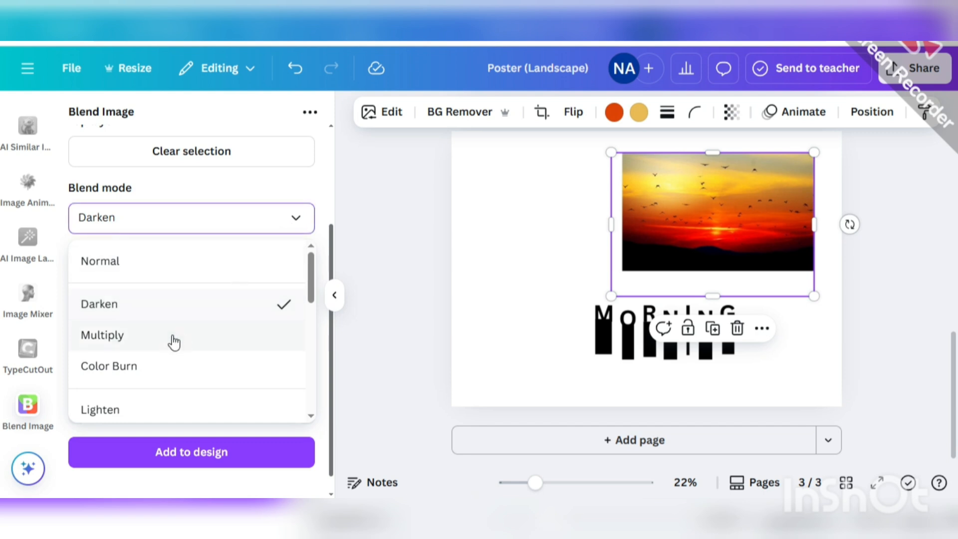
left_click(174, 341)
left_click(295, 217)
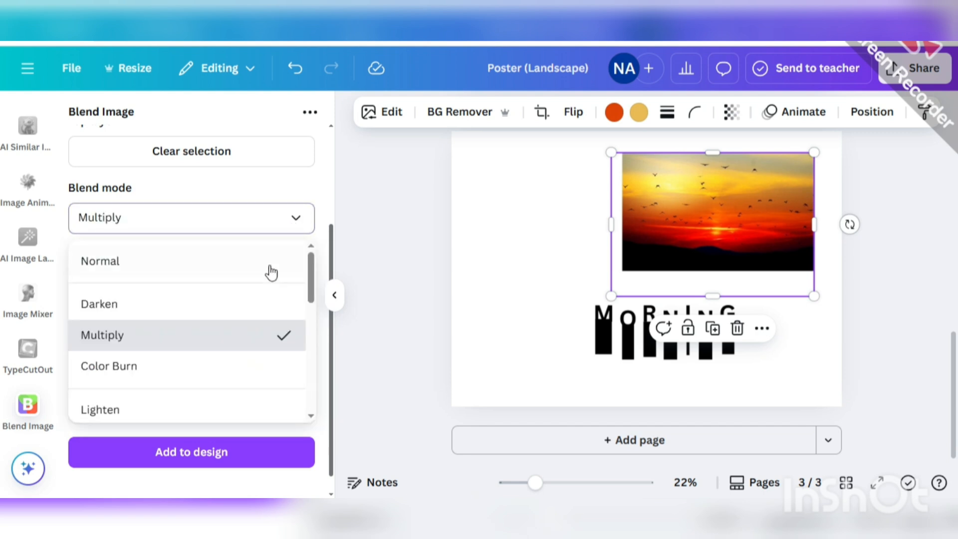
left_click(155, 366)
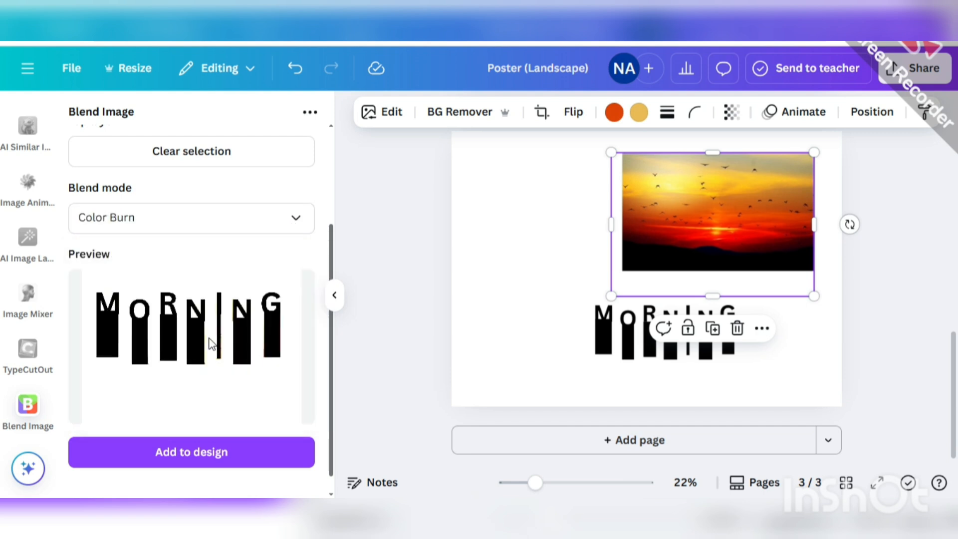
left_click(295, 217)
scroll(165, 337, "down", 1)
left_click(164, 339)
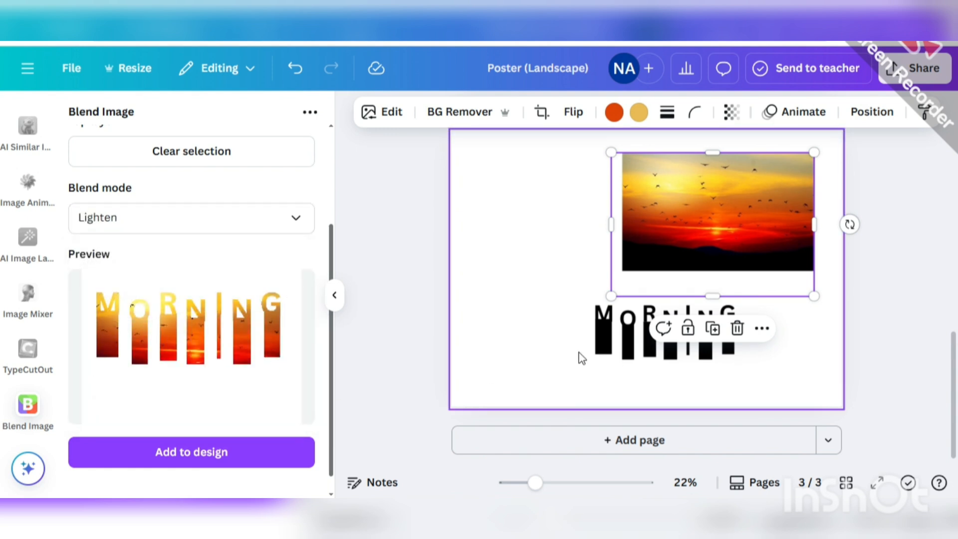
- Add a fourth page, insert the blended MORNING image into it, and close the Blend Image app
left_click_drag(644, 359, 703, 363)
left_click(610, 439)
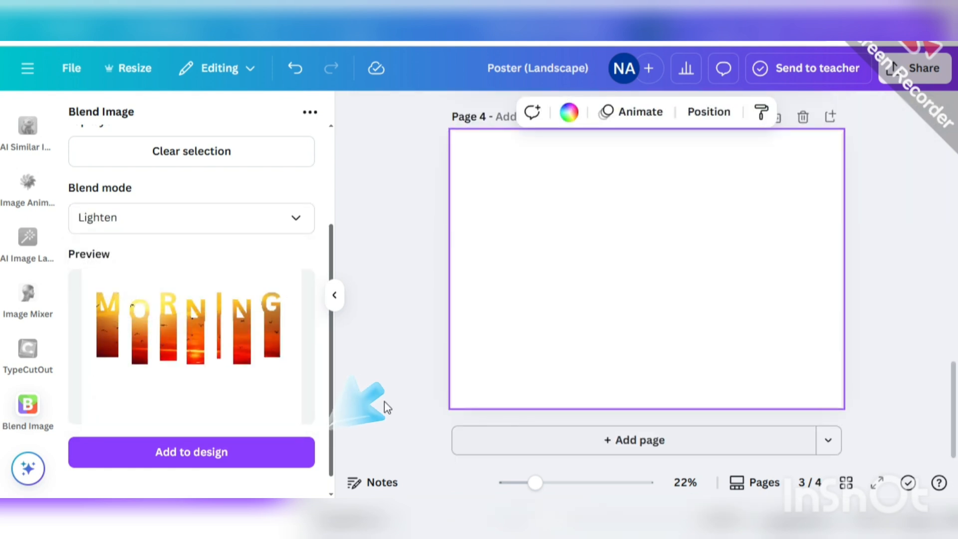
left_click(228, 452)
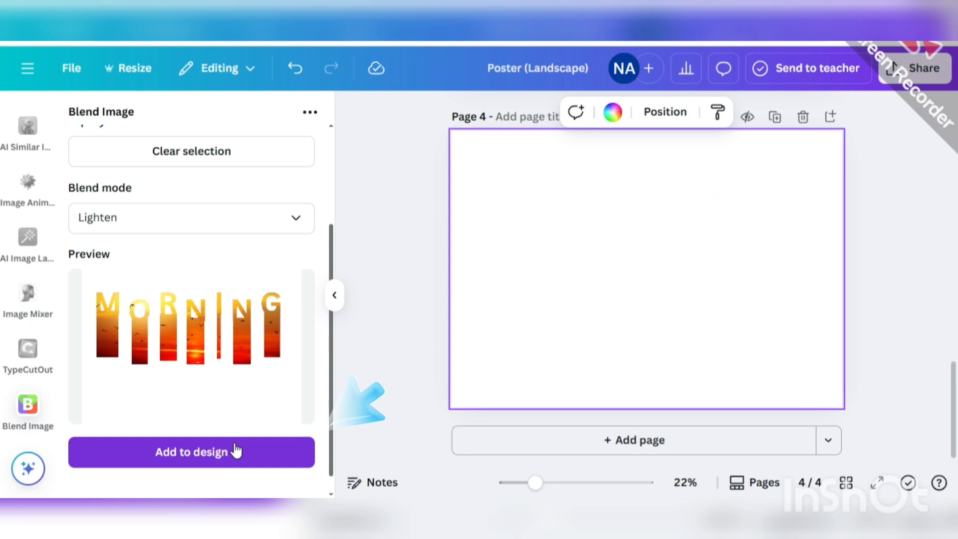
left_click(334, 298)
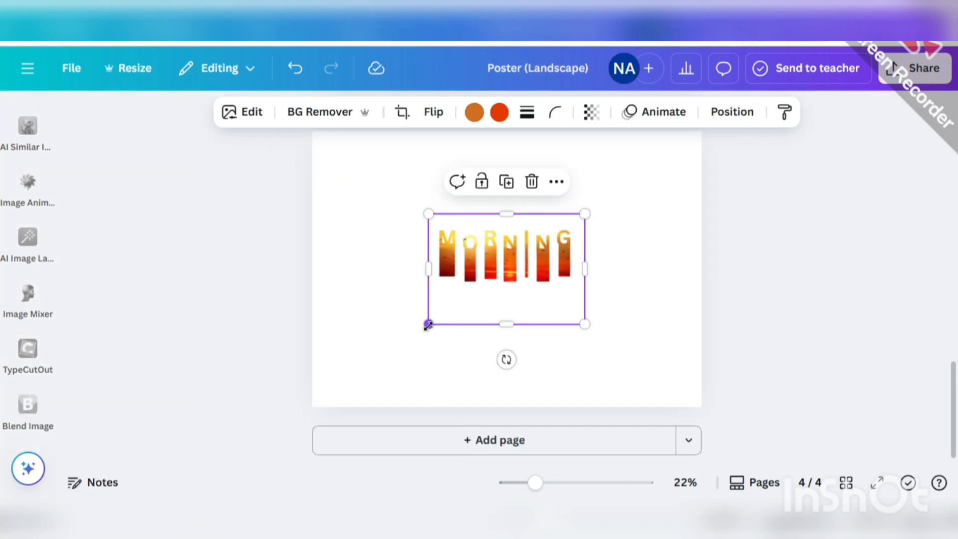
- Enlarge the blended MORNING image on page 4 and position it so it nearly fills the page
left_click_drag(428, 323, 358, 374)
left_click_drag(427, 347, 477, 257)
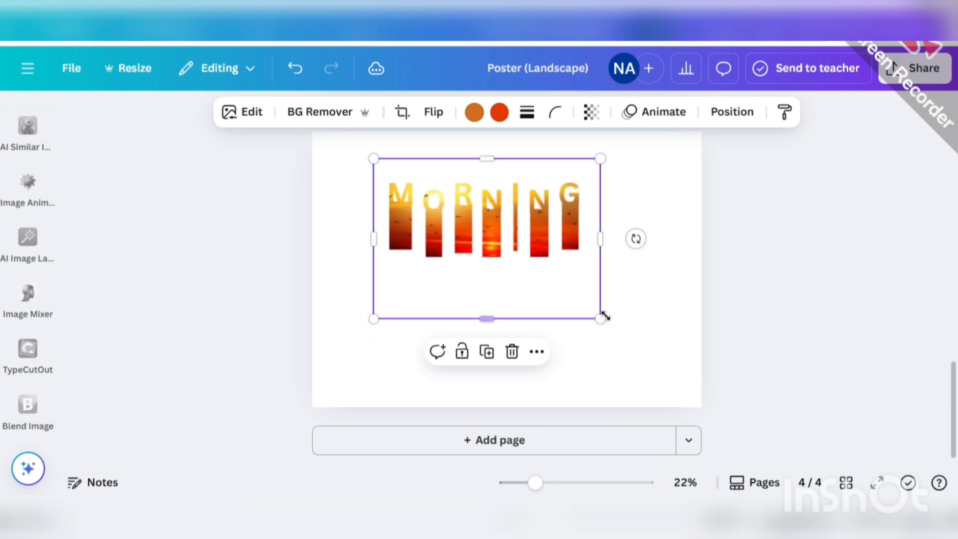
left_click_drag(601, 319, 657, 373)
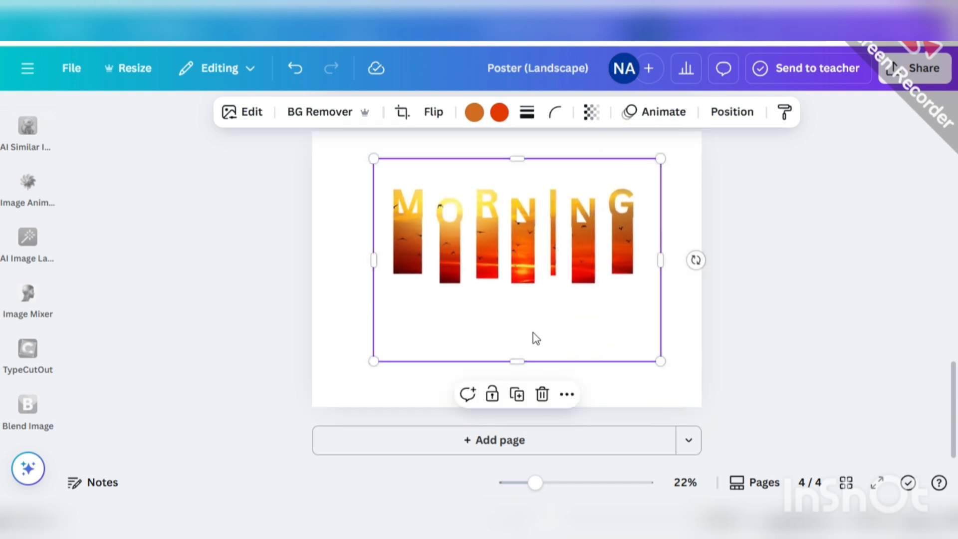
scroll(533, 329, "up", 2)
left_click_drag(521, 331, 479, 321)
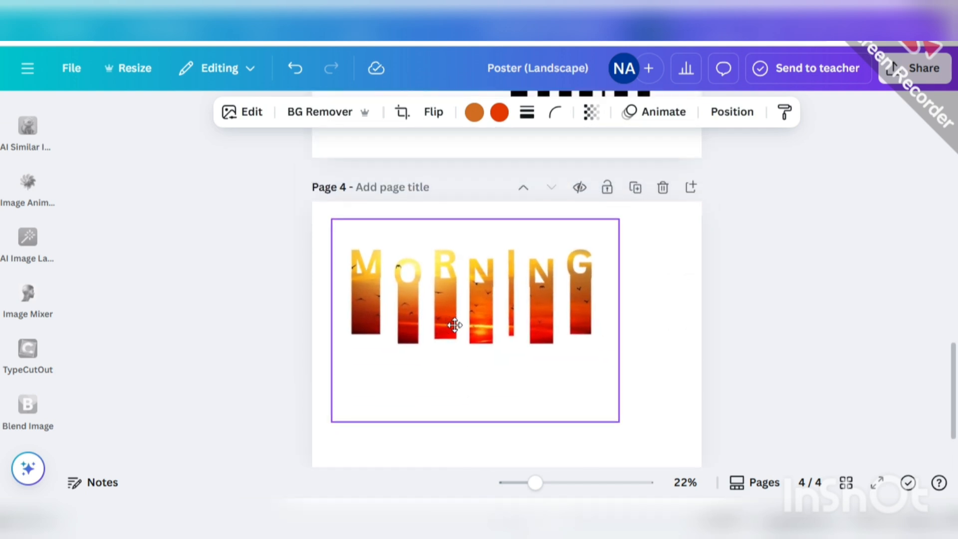
left_click_drag(619, 422, 702, 479)
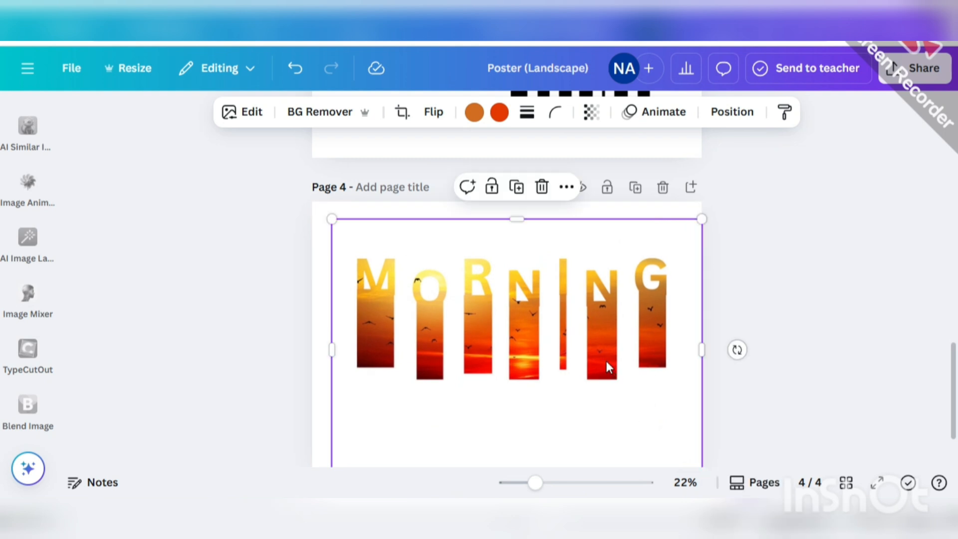
scroll(606, 361, "down", 2)
left_click_drag(381, 353, 370, 338)
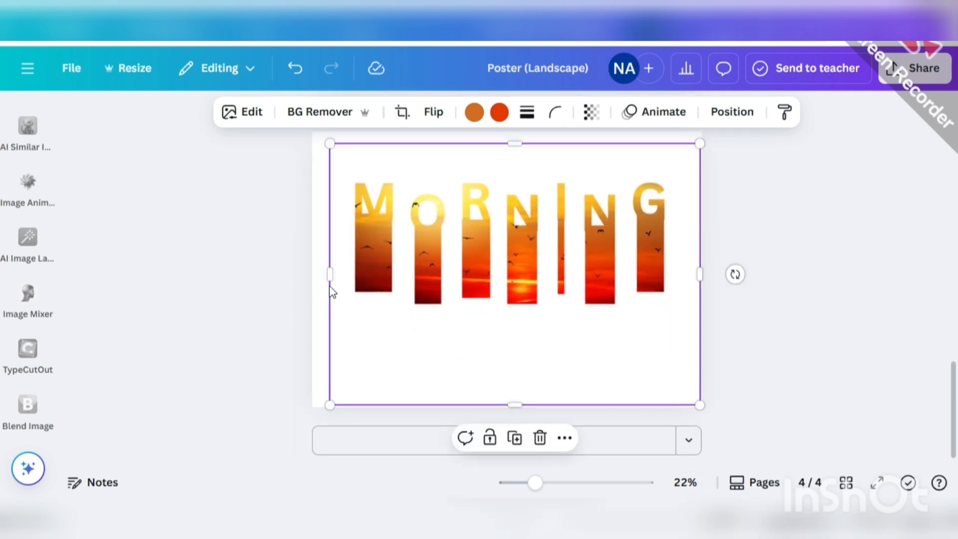
- Adjust the light settings of the blended MORNING image on page 4, setting its contrast to 38
left_click(252, 112)
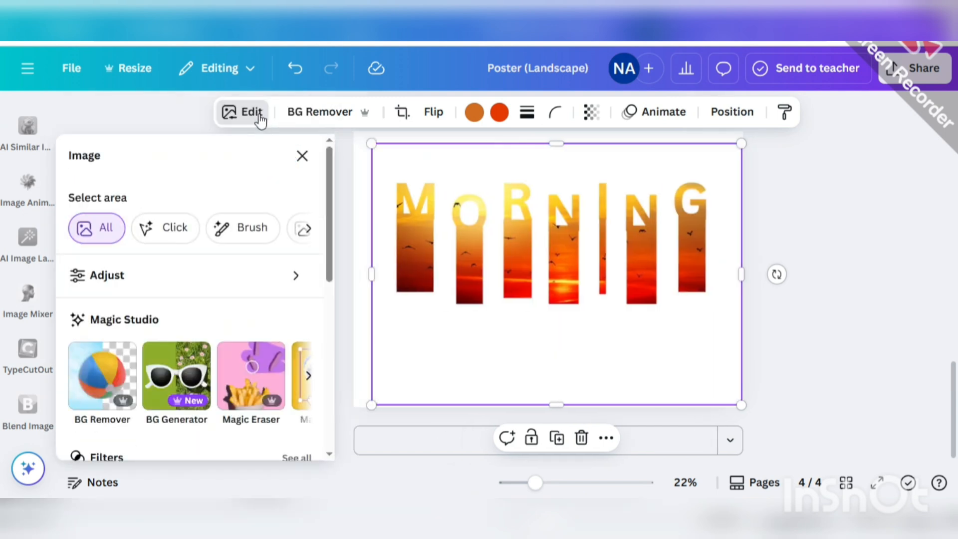
left_click(149, 286)
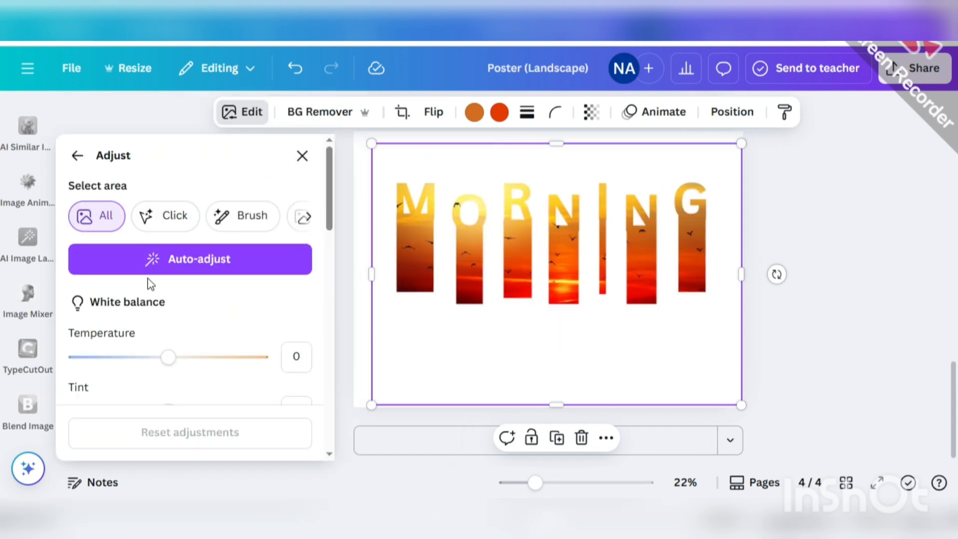
scroll(172, 344, "down", 3)
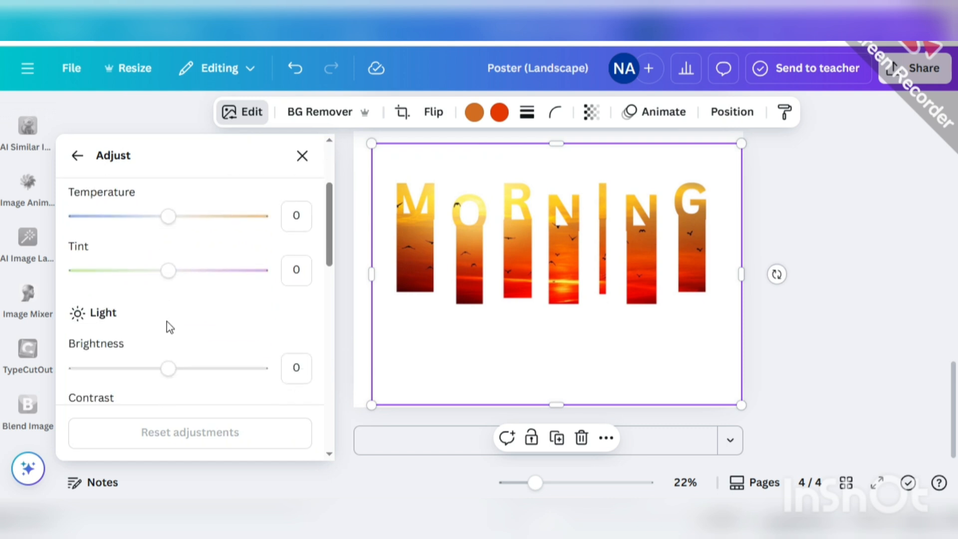
left_click_drag(170, 229, 196, 224)
left_click_drag(168, 270, 205, 287)
scroll(176, 273, "down", 2)
scroll(165, 301, "down", 2)
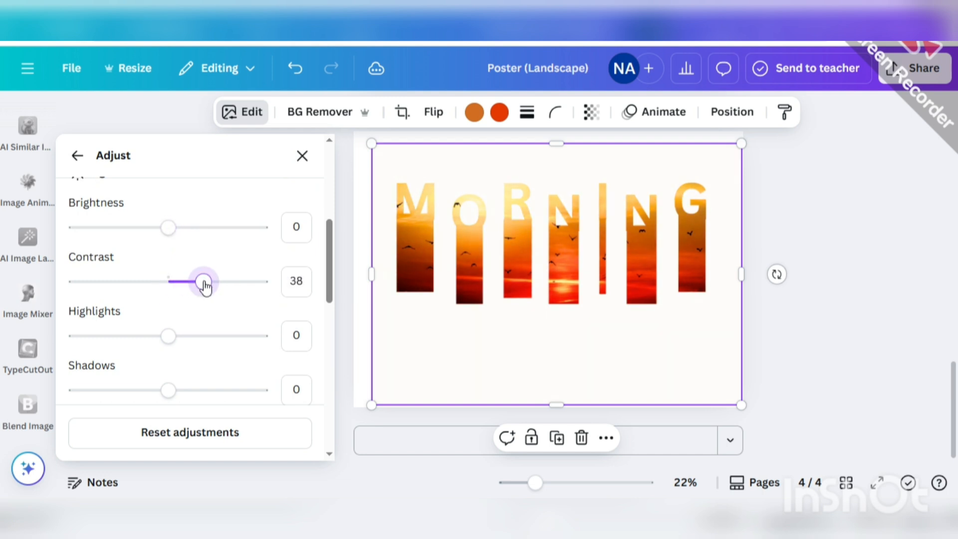
- Set the MORNING image's shadows to 30 and its blacks to 55
scroll(170, 269, "down", 2)
scroll(160, 302, "down", 2)
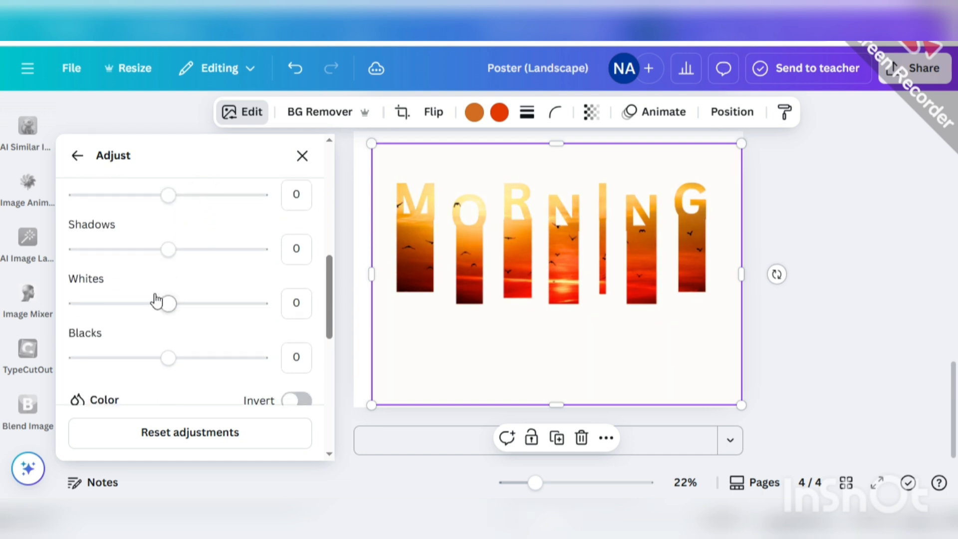
left_click_drag(168, 258, 197, 260)
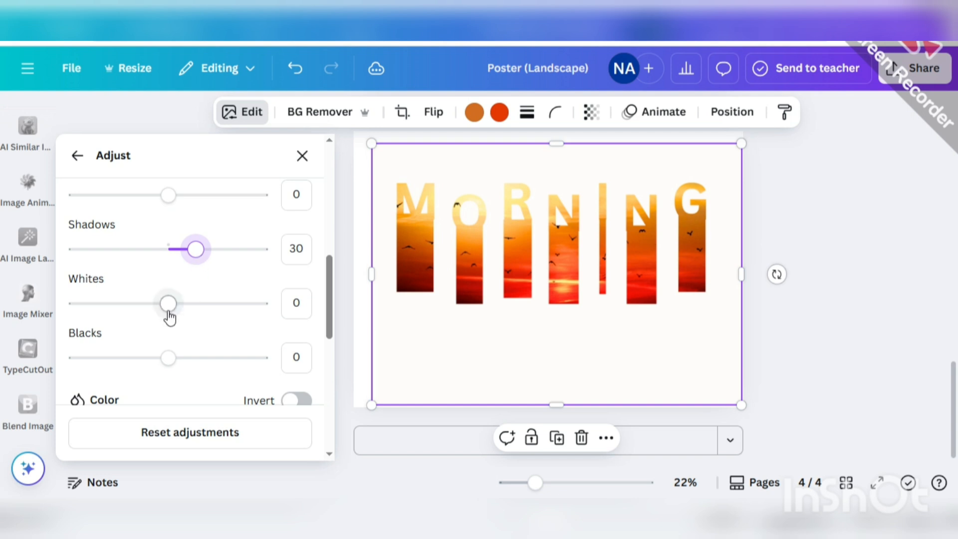
scroll(170, 317, "down", 2)
left_click_drag(172, 290, 220, 293)
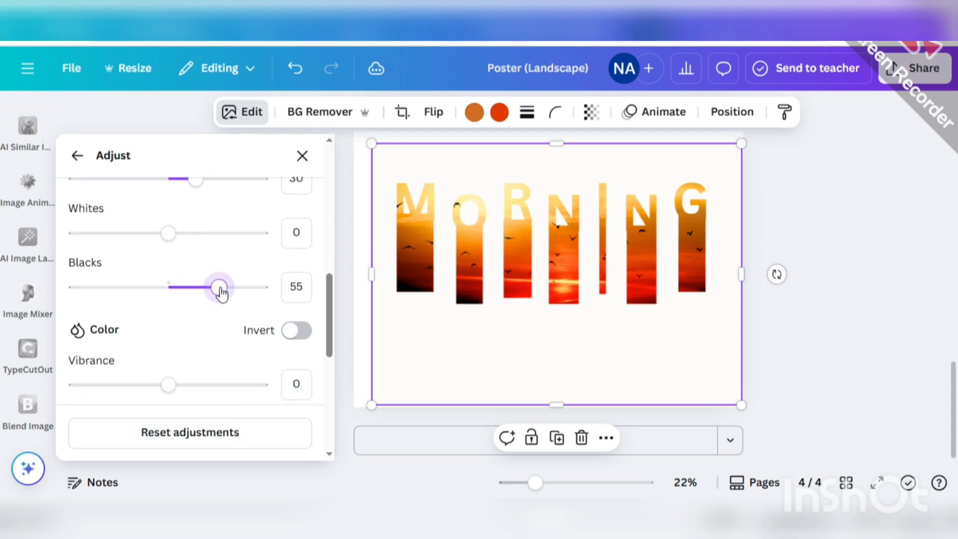
- Set the MORNING image's saturation to 30 and remove its background
scroll(220, 300, "down", 2)
left_click_drag(168, 368, 199, 372)
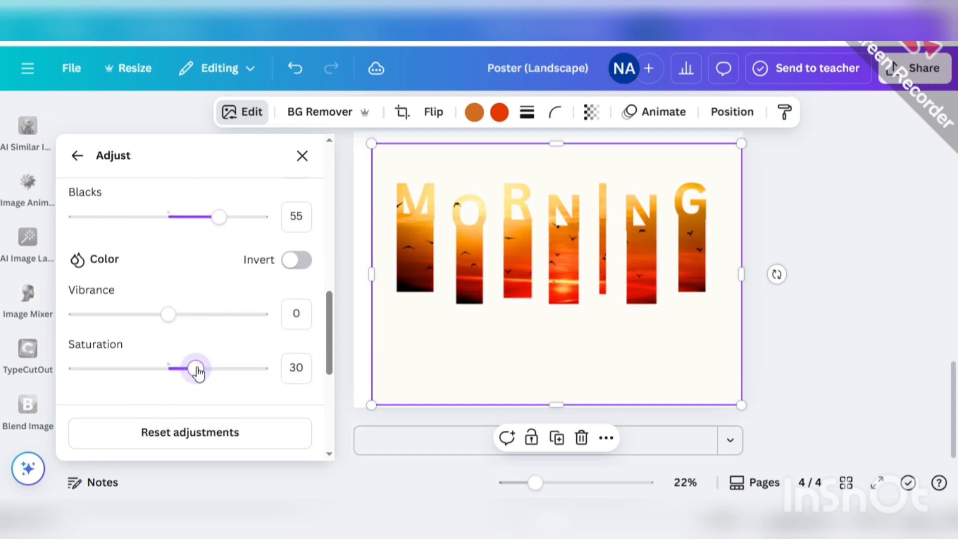
left_click(296, 160)
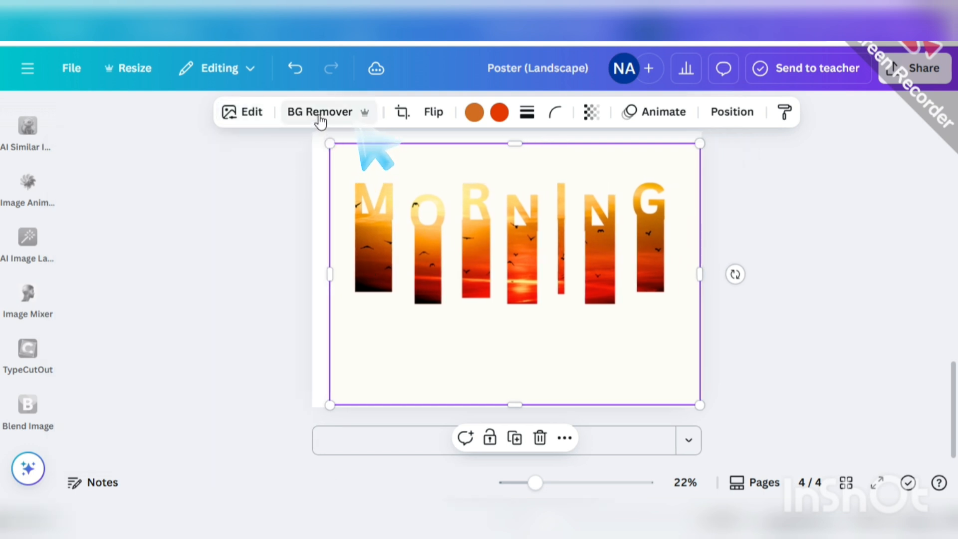
left_click(319, 116)
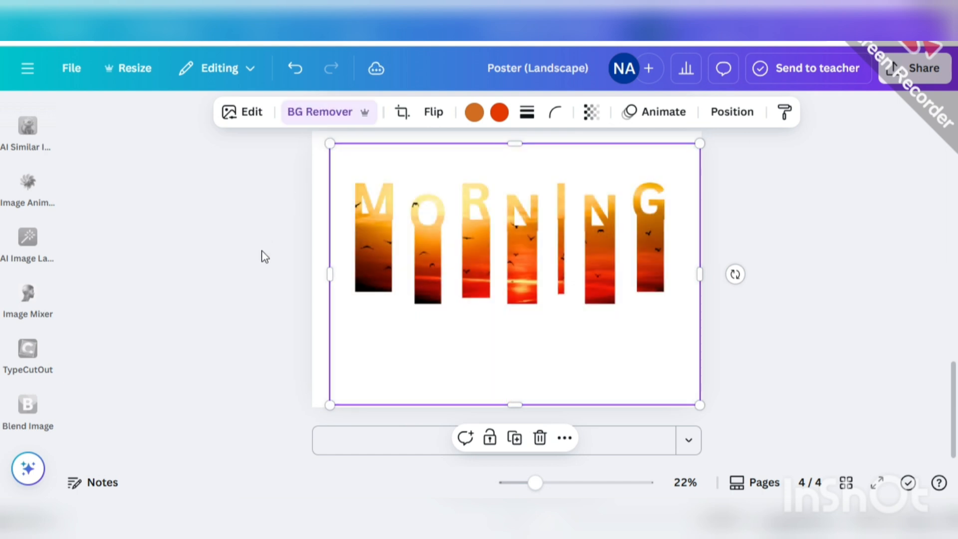
- Apply the Outline shadow effect to the MORNING image
left_click(254, 118)
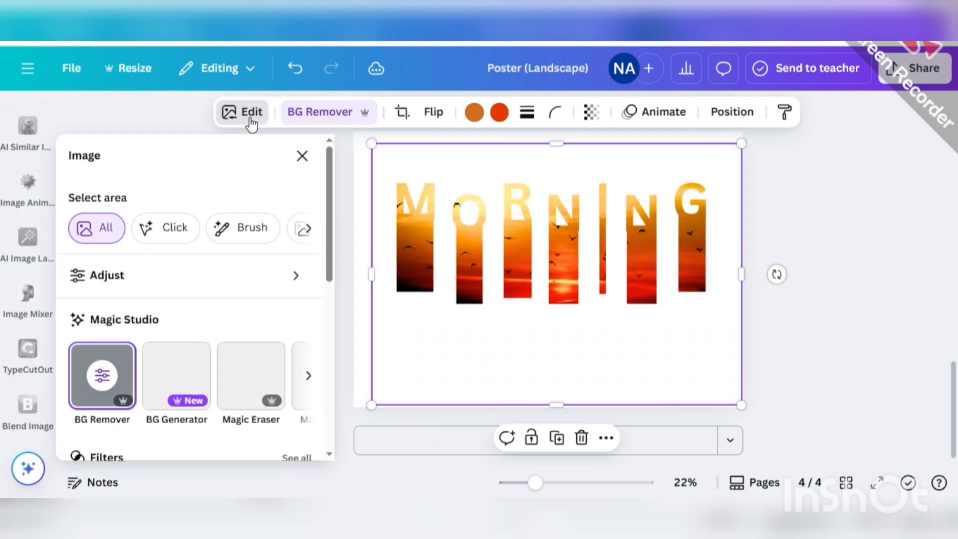
scroll(89, 299, "down", 6)
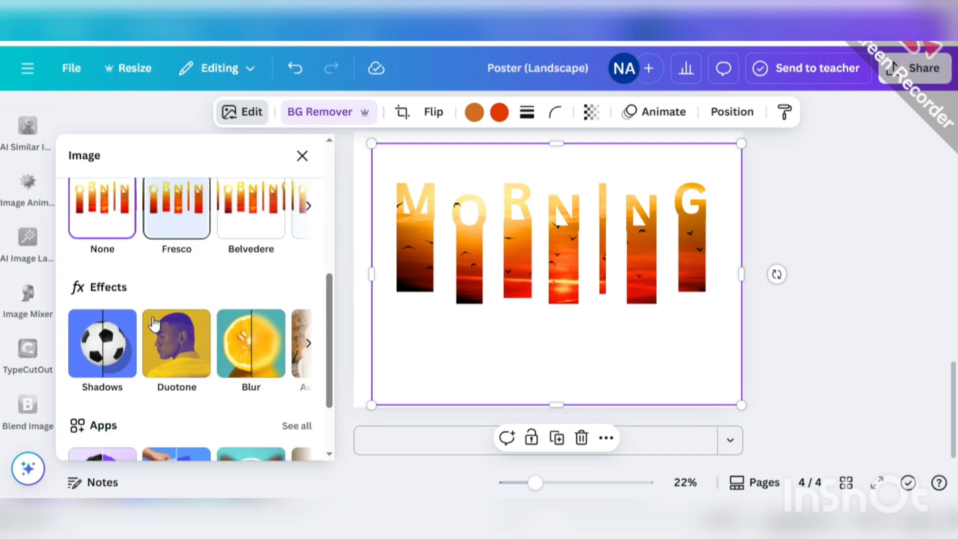
left_click(89, 300)
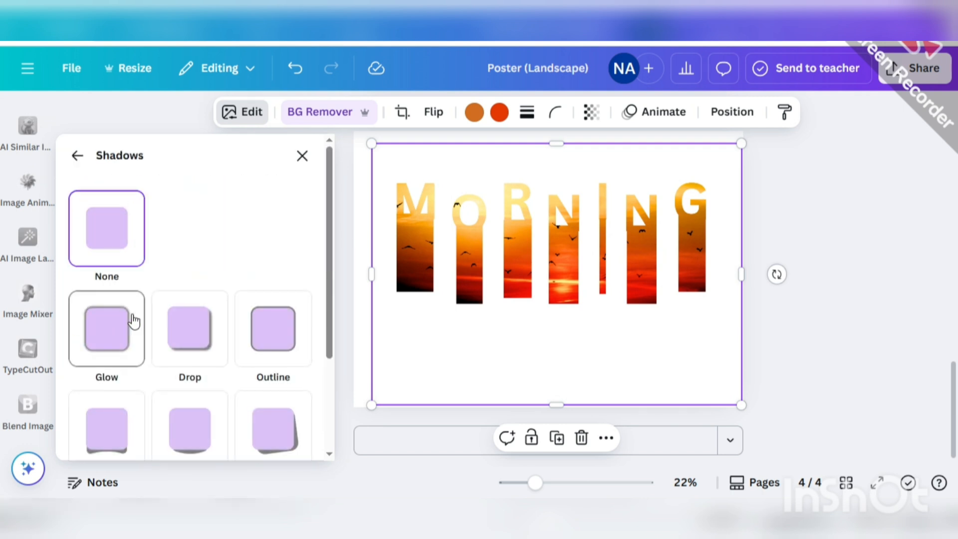
left_click(273, 350)
scroll(273, 351, "down", 5)
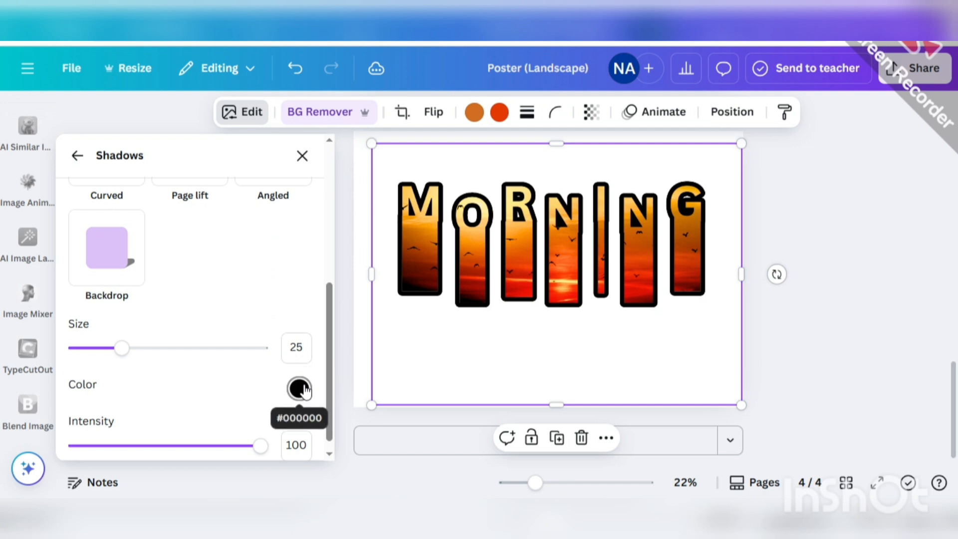
- Set the black outline's size to 5 at an intensity of 100, and close the shadow settings
left_click(300, 389)
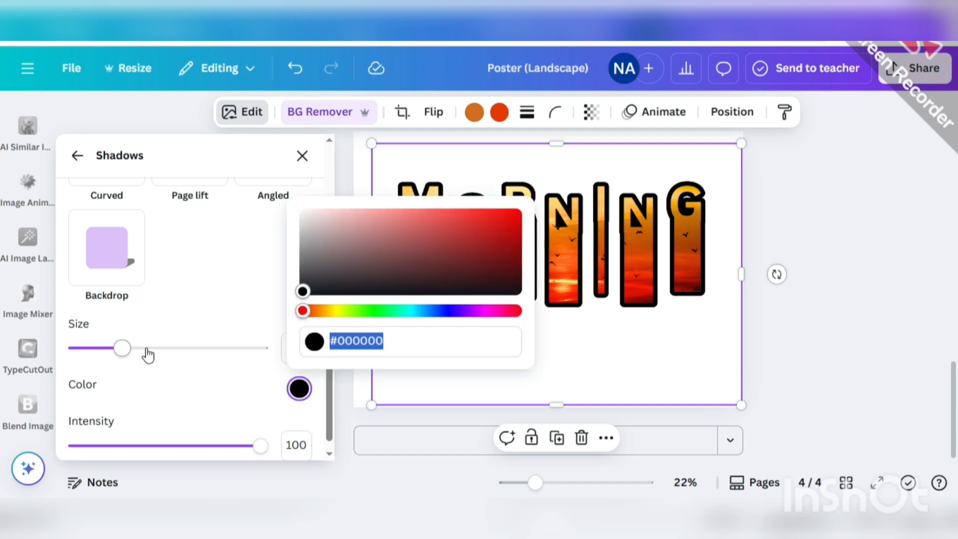
left_click_drag(124, 349, 86, 353)
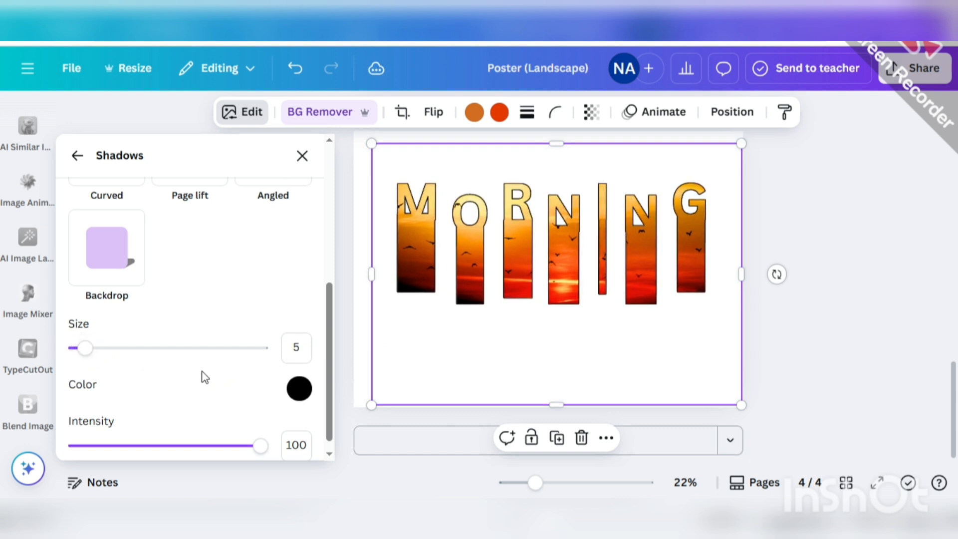
scroll(261, 430, "down", 1)
left_click_drag(259, 432, 313, 458)
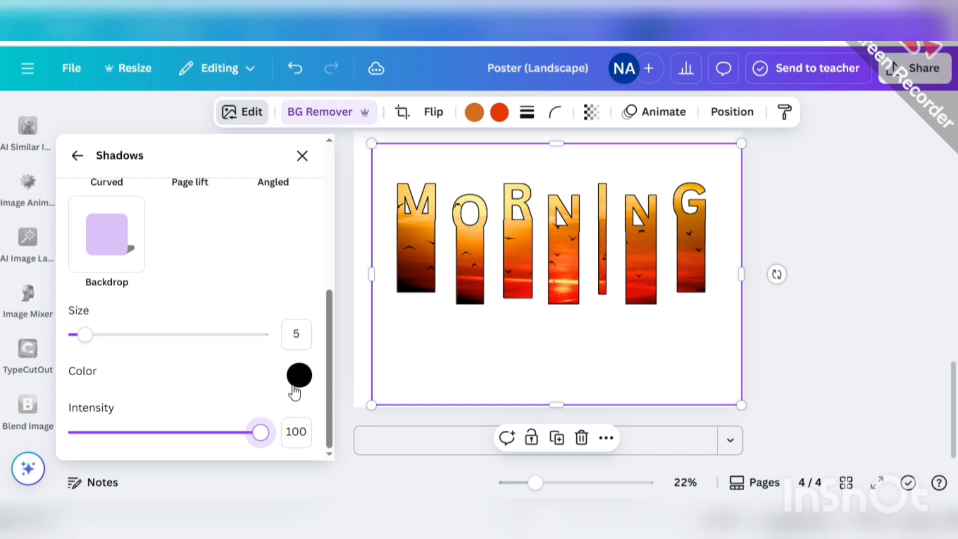
left_click(302, 156)
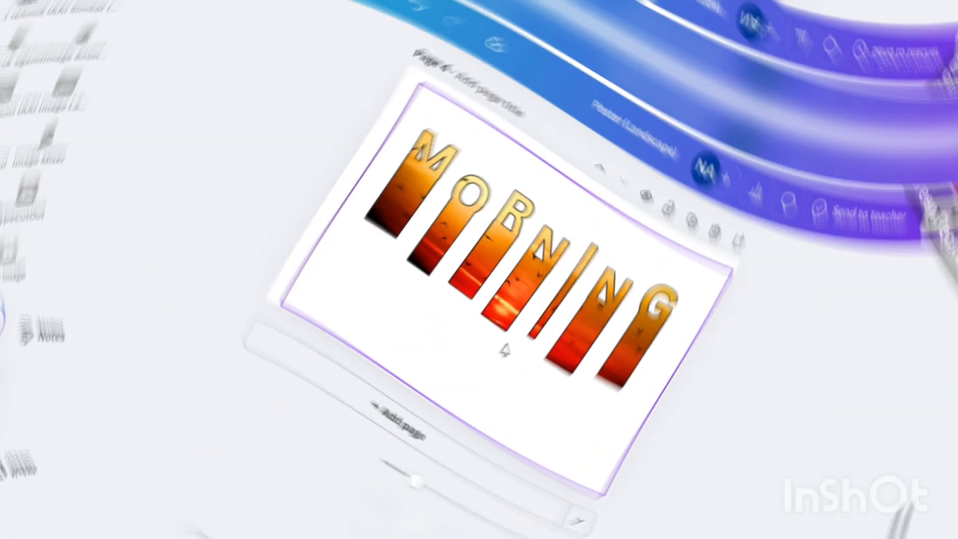
- Shift and enlarge the outlined MORNING image slightly so the lettering spans most of page 4's width
left_click_drag(530, 301, 526, 301)
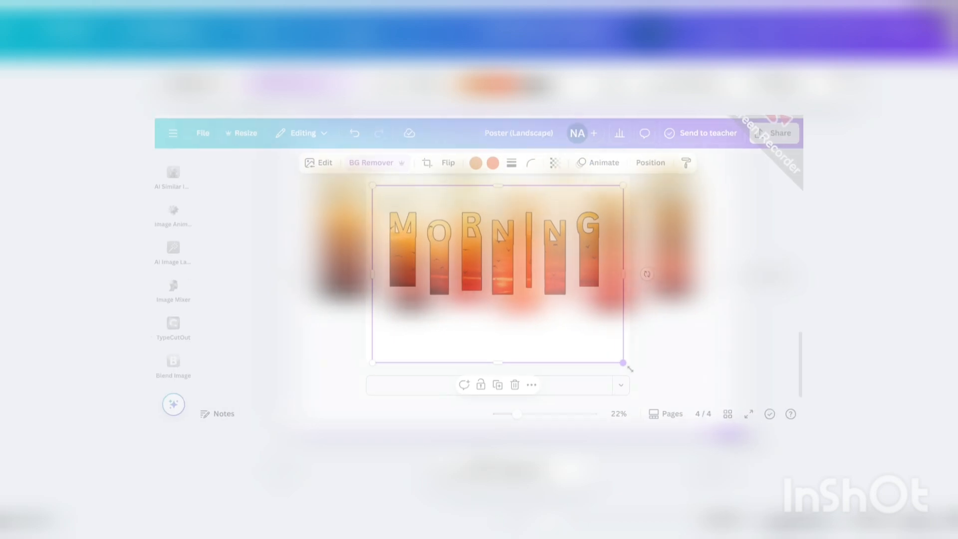
left_click_drag(624, 364, 635, 371)
left_click(667, 324)
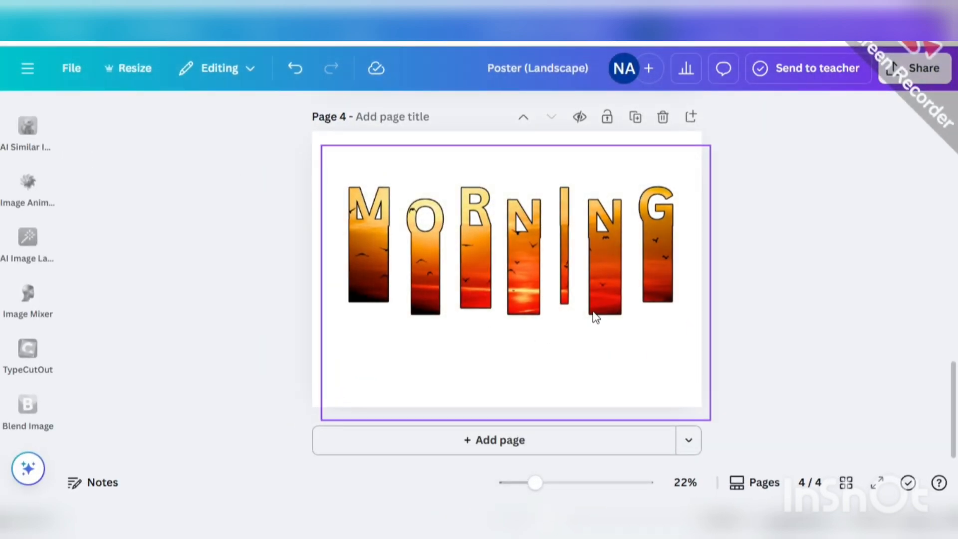
mouse_move(539, 483)
left_mouse_down()
mouse_move(528, 483)
mouse_move(543, 483)
left_mouse_up()
scroll(537, 441, "down", 2)
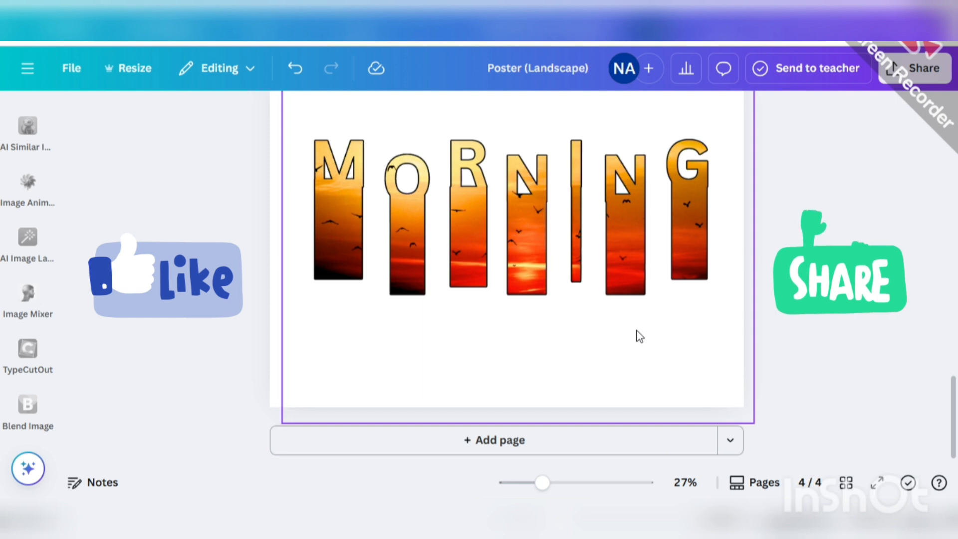
left_click_drag(542, 487, 527, 483)
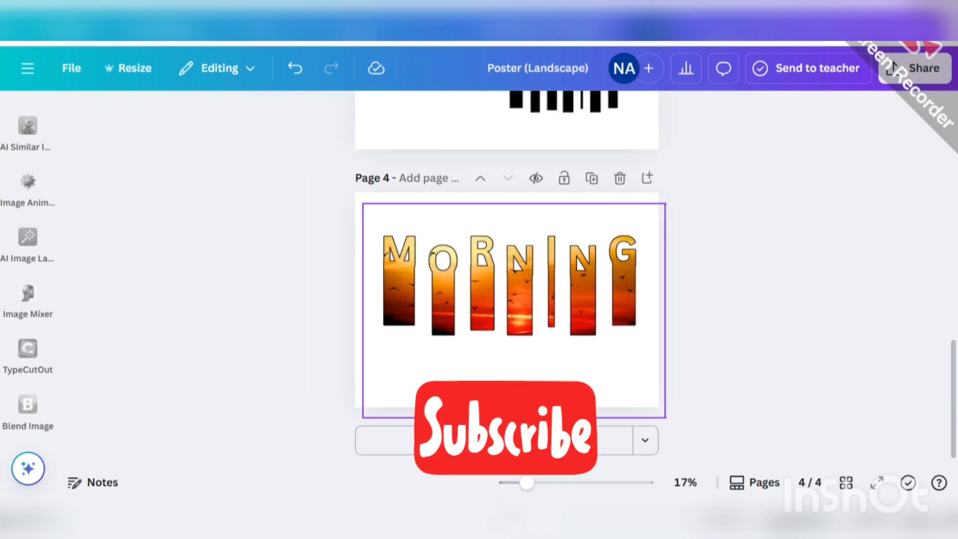